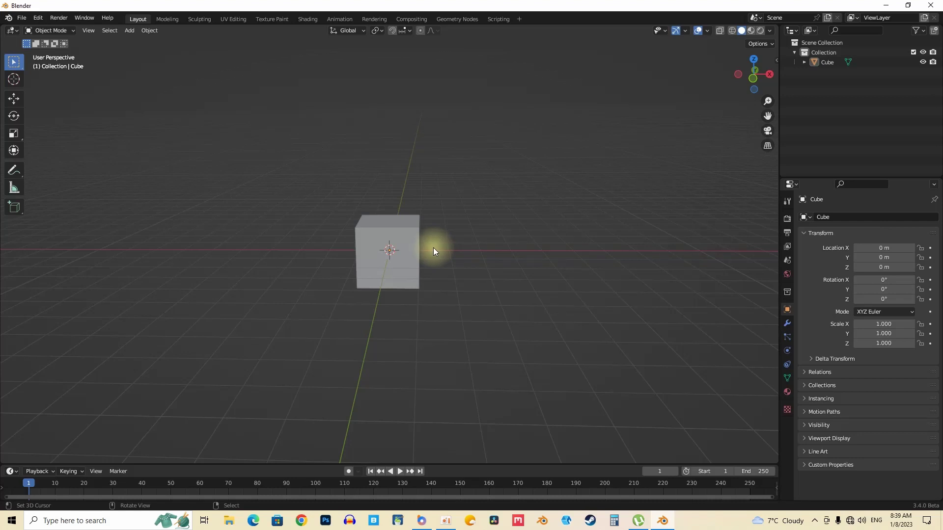
Step: Select the cube and create a new geometry node tree for it in the Geometry Nodes workspace
{"action": "middle_click_drag", "start_coordinate": [417, 252], "coordinate": [402, 227]}
{"action": "left_click", "coordinate": [399, 219]}
{"action": "left_click", "coordinate": [451, 19]}
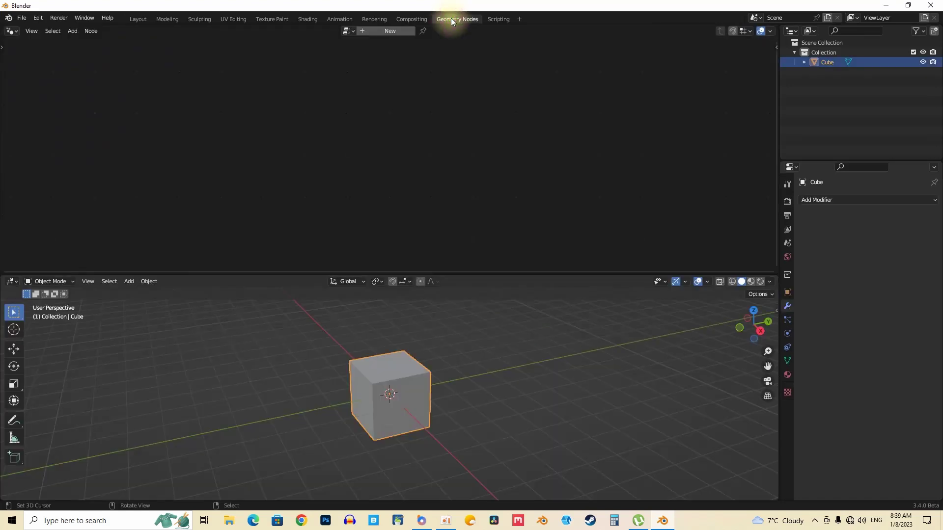
{"action": "left_click", "coordinate": [390, 31]}
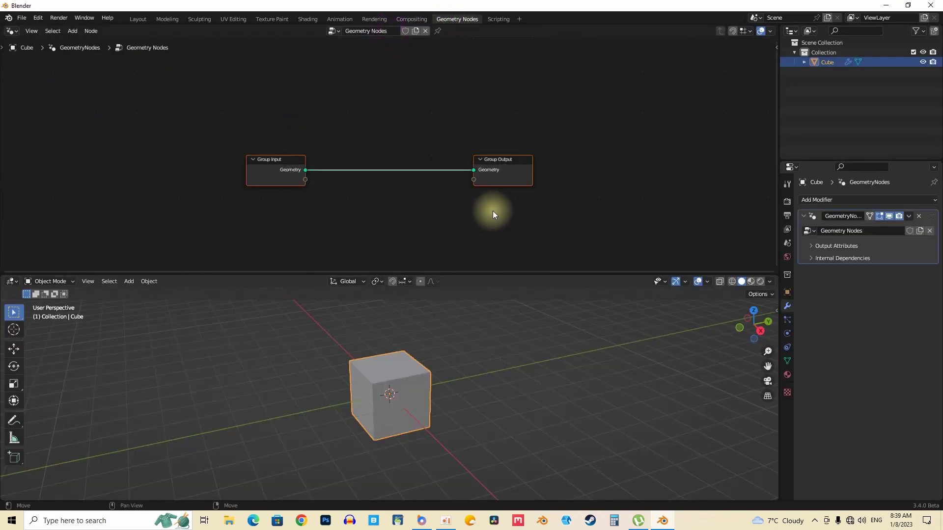
Step: Spread the Group Input and Group Output nodes far apart horizontally to make room between them
{"action": "key", "text": "s"}
{"action": "key", "text": "x"}
{"action": "left_click", "coordinate": [758, 223]}
{"action": "key", "text": "g"}
{"action": "left_click", "coordinate": [612, 220]}
{"action": "middle_click_drag", "start_coordinate": [301, 212], "coordinate": [296, 199]}
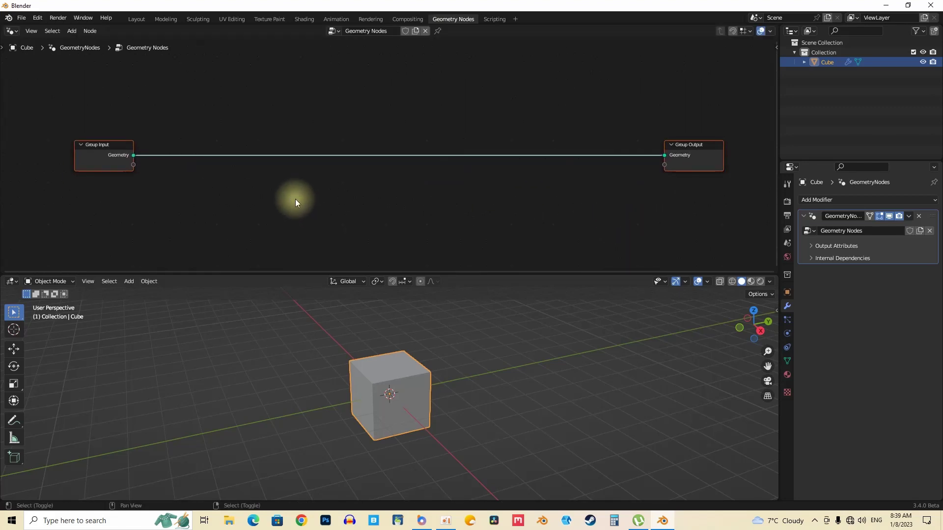
Step: Add a Position node directly below the Group Input node
{"action": "key", "text": "shift+a"}
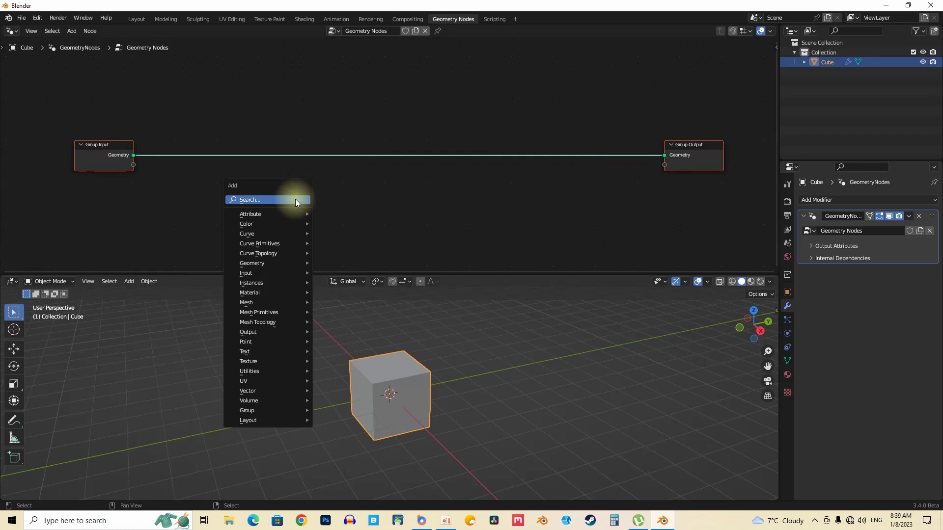
{"action": "left_click", "coordinate": [295, 199]}
{"action": "type", "text": "pos"}
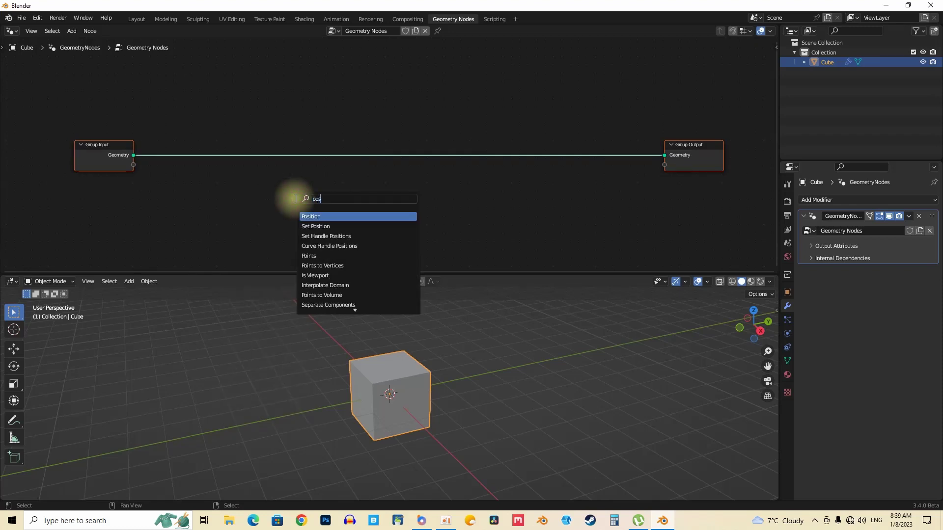
{"action": "key", "text": "Return"}
{"action": "middle_click_drag", "start_coordinate": [169, 225], "coordinate": [170, 253]}
{"action": "scroll", "coordinate": [227, 174], "scroll_direction": "down", "scroll_amount": 4}
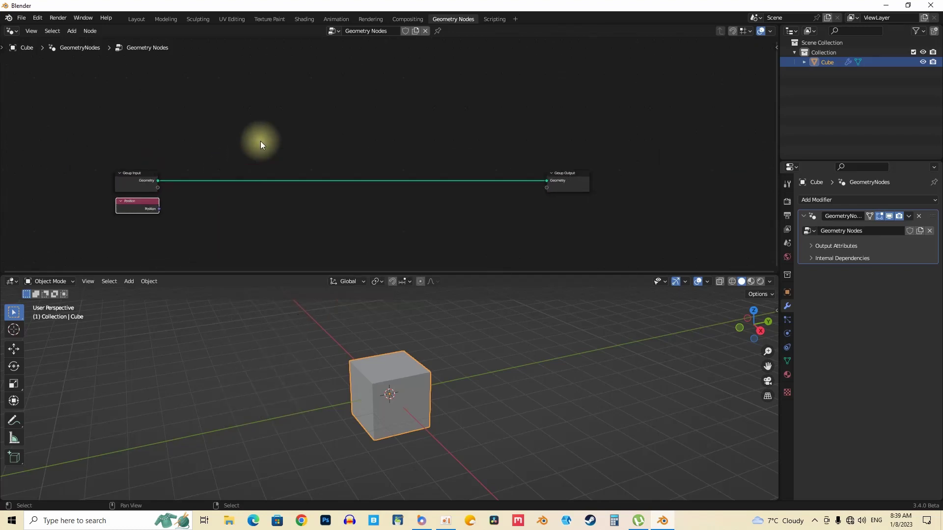
{"action": "middle_click_drag", "start_coordinate": [260, 140], "coordinate": [255, 162]}
Step: Display the 3D viewport in wireframe and view the cube from several angles
{"action": "middle_click_drag", "start_coordinate": [394, 430], "coordinate": [396, 373]}
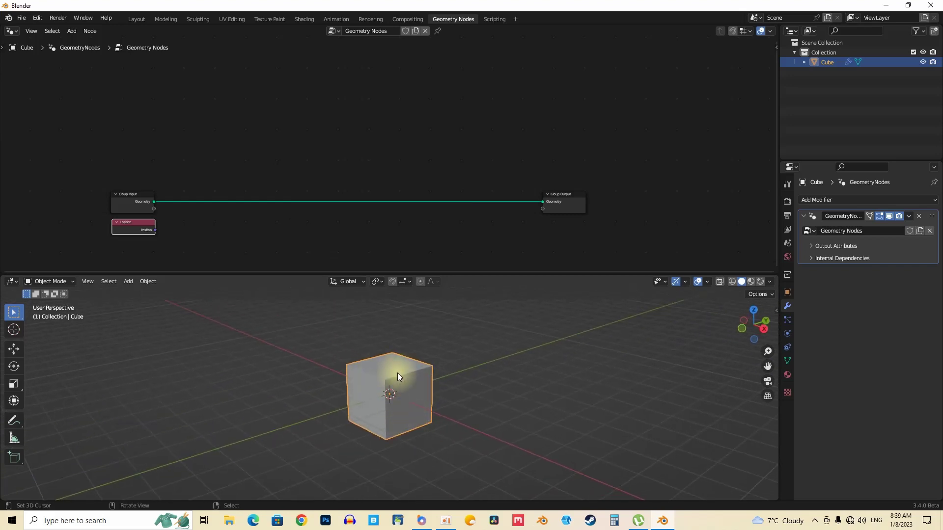
{"action": "key", "text": "shift+z"}
{"action": "middle_click_drag", "start_coordinate": [424, 414], "coordinate": [387, 389]}
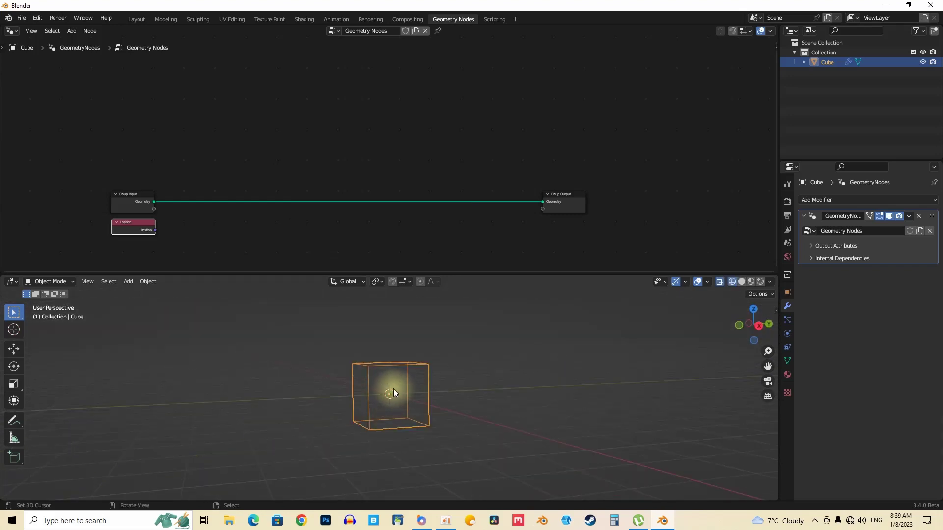
{"action": "middle_click_drag", "start_coordinate": [455, 406], "coordinate": [355, 390]}
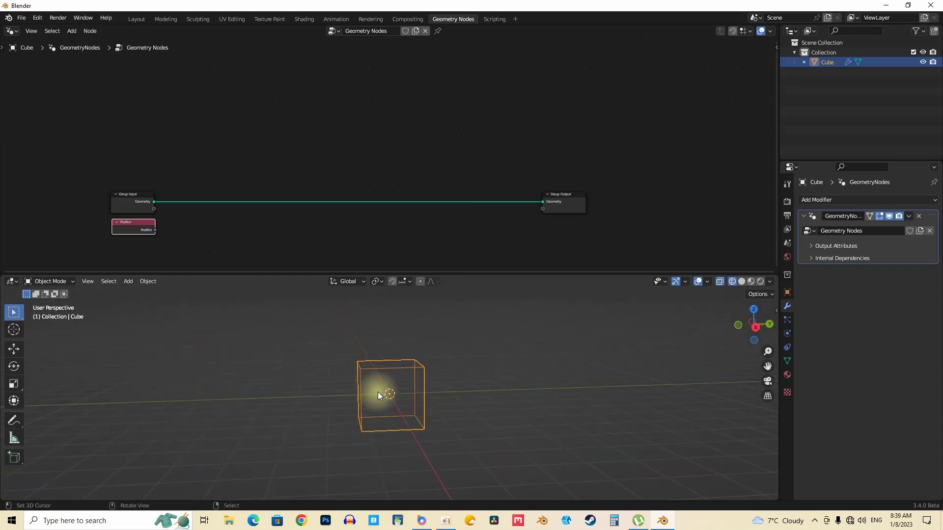
{"action": "middle_click_drag", "start_coordinate": [386, 417], "coordinate": [432, 407]}
{"action": "middle_click_drag", "start_coordinate": [276, 374], "coordinate": [255, 387]}
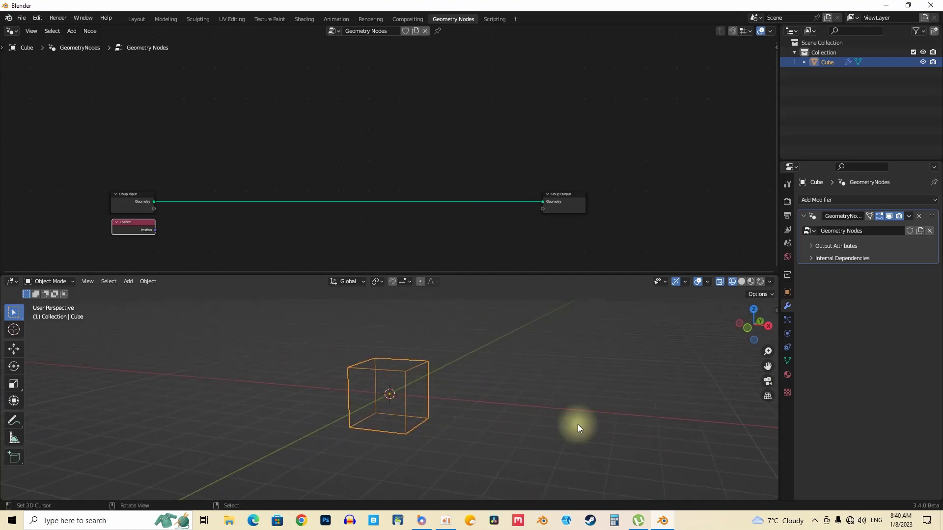
{"action": "middle_click_drag", "start_coordinate": [490, 422], "coordinate": [457, 421]}
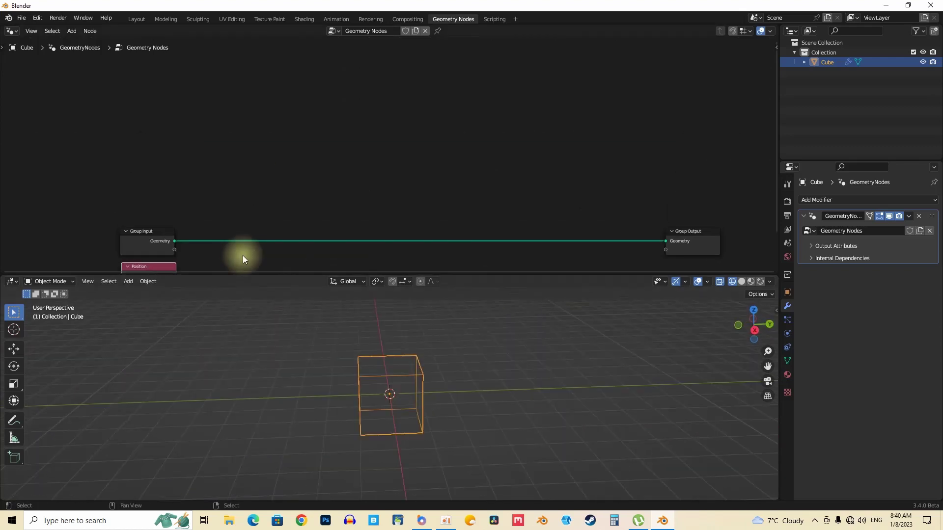
Step: Add a Transform node below the link between Group Input and Group Output
{"action": "scroll", "coordinate": [254, 210], "scroll_direction": "down", "scroll_amount": 3}
{"action": "middle_click_drag", "start_coordinate": [255, 211], "coordinate": [249, 186]}
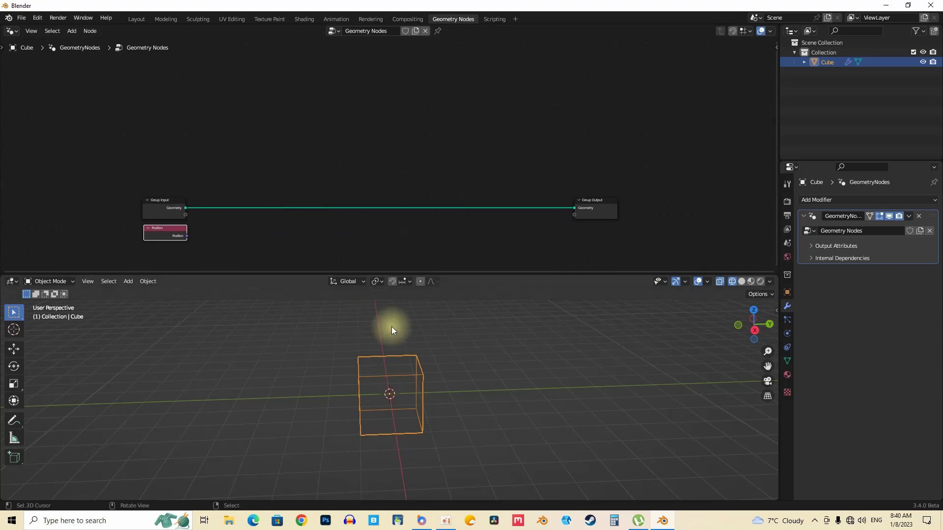
{"action": "middle_click_drag", "start_coordinate": [391, 326], "coordinate": [417, 374]}
{"action": "middle_click_drag", "start_coordinate": [304, 219], "coordinate": [315, 176]}
{"action": "key", "text": "shift+a"}
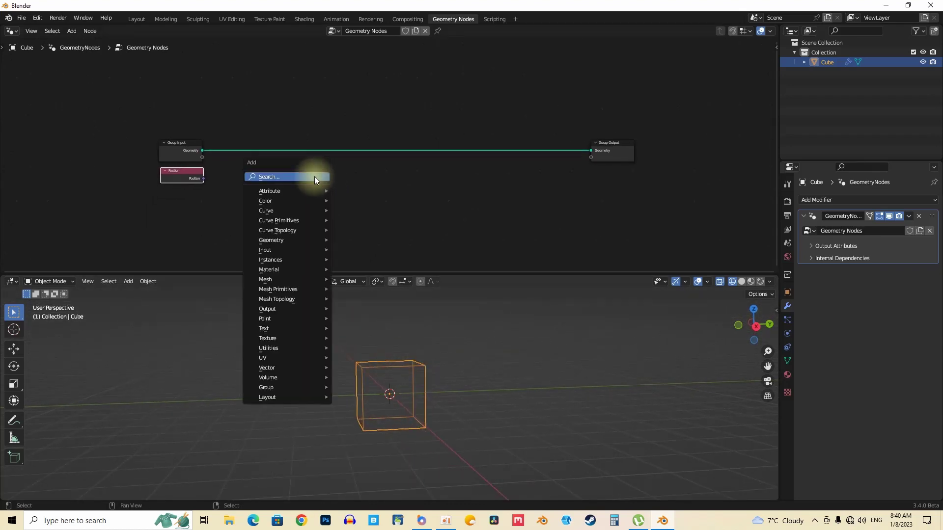
{"action": "left_click", "coordinate": [314, 176]}
{"action": "type", "text": "tra"}
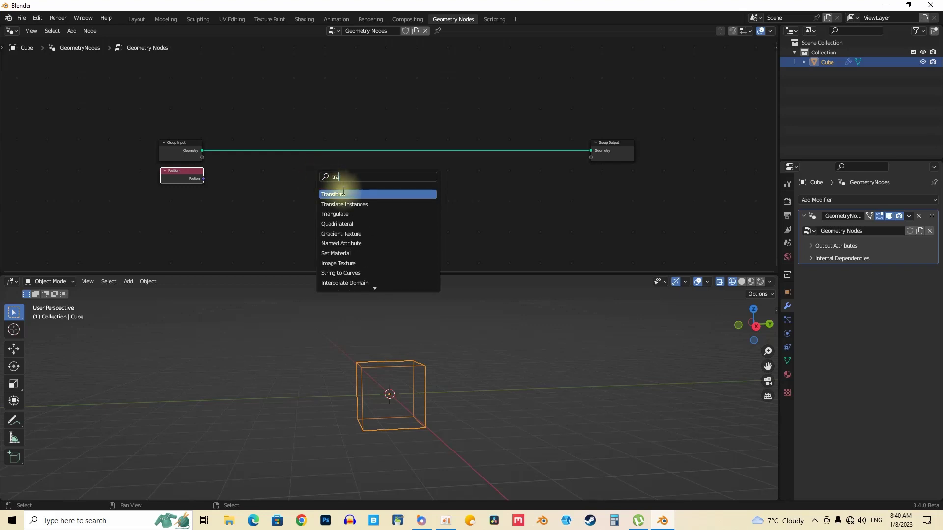
{"action": "key", "text": "Return"}
{"action": "left_click", "coordinate": [332, 217]}
{"action": "middle_click_drag", "start_coordinate": [428, 382], "coordinate": [421, 380]}
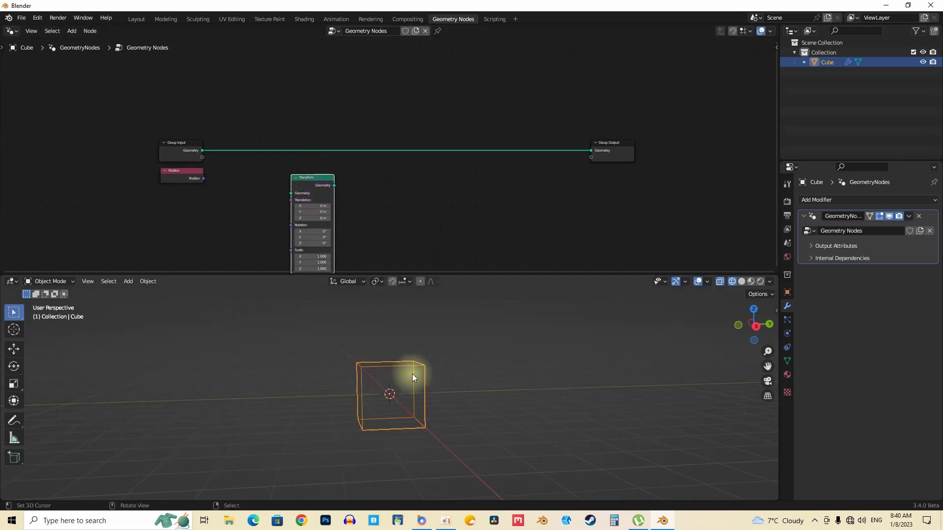
{"action": "key", "text": "g"}
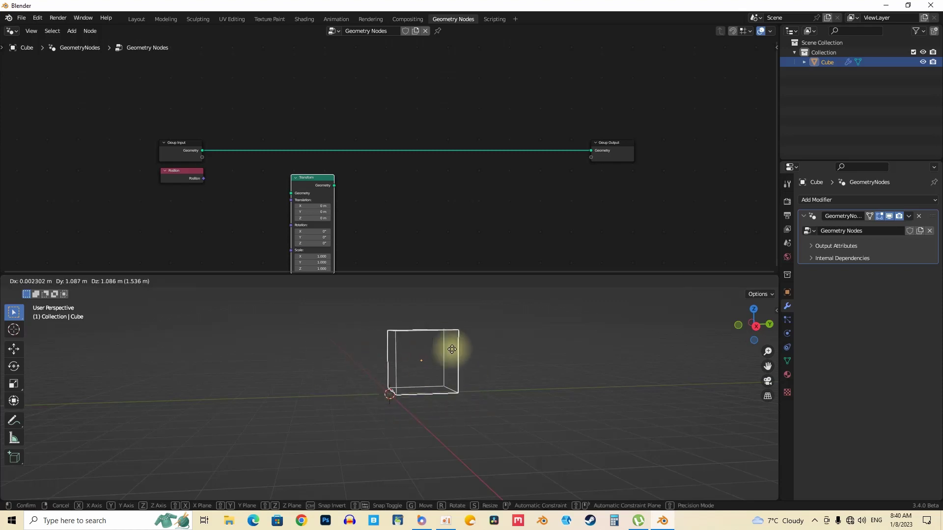
{"action": "right_click", "coordinate": [384, 356]}
Step: Insert the Transform node into the link between Group Input and Group Output
{"action": "left_click_drag", "start_coordinate": [310, 183], "coordinate": [295, 137]}
{"action": "scroll", "coordinate": [297, 138], "scroll_direction": "up", "scroll_amount": 3}
{"action": "middle_click_drag", "start_coordinate": [378, 380], "coordinate": [403, 391]}
{"action": "scroll", "coordinate": [241, 120], "scroll_direction": "up", "scroll_amount": 5}
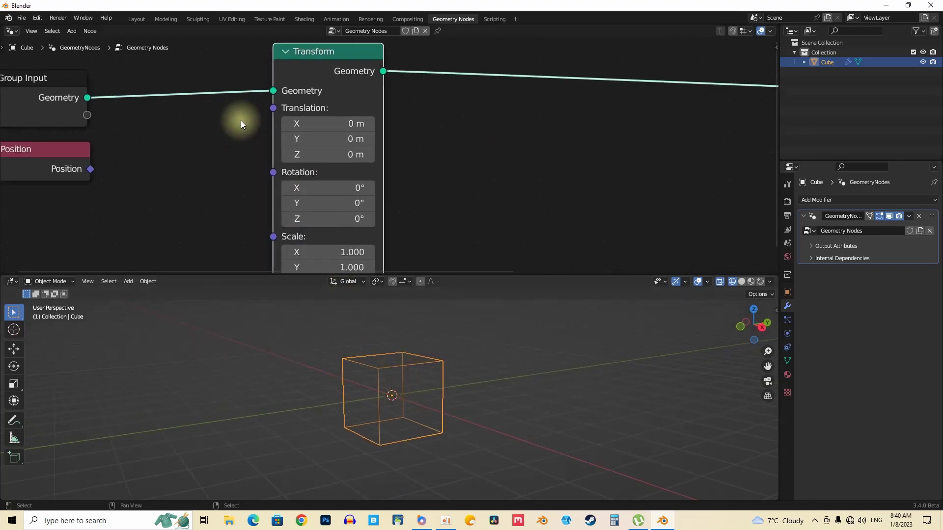
{"action": "middle_click_drag", "start_coordinate": [241, 120], "coordinate": [298, 133]}
Step: Examine the Transform node's Translation, Rotation and Scale inputs alongside the Position node's output
{"action": "left_click_drag", "start_coordinate": [324, 117], "coordinate": [344, 130]}
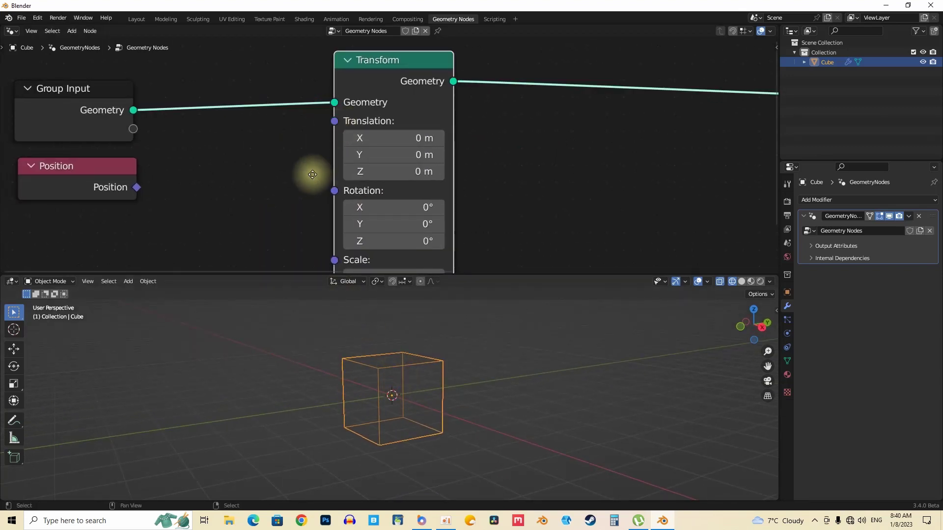
{"action": "middle_click_drag", "start_coordinate": [311, 173], "coordinate": [309, 140]}
{"action": "left_click_drag", "start_coordinate": [321, 156], "coordinate": [343, 168]}
{"action": "middle_click_drag", "start_coordinate": [330, 200], "coordinate": [323, 148]}
{"action": "left_click_drag", "start_coordinate": [323, 175], "coordinate": [330, 184]}
{"action": "left_click", "coordinate": [278, 142]}
{"action": "middle_click_drag", "start_coordinate": [190, 136], "coordinate": [311, 192]}
{"action": "mouse_move", "coordinate": [268, 153]}
{"action": "left_mouse_down"}
{"action": "mouse_move", "coordinate": [243, 163]}
{"action": "mouse_move", "coordinate": [266, 155]}
{"action": "left_mouse_up"}
{"action": "left_click", "coordinate": [243, 163]}
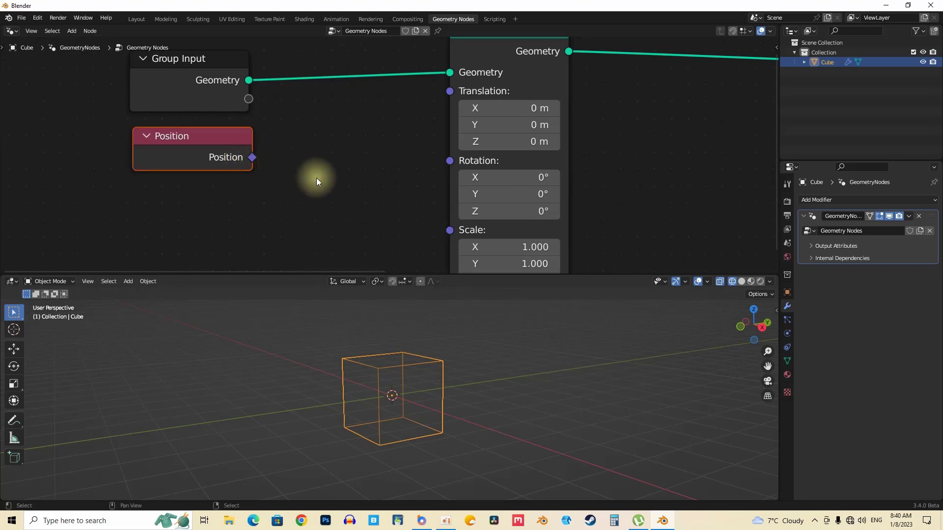
Step: Set the Transform node's Z translation to 1 m so the cube is raised above the grid origin
{"action": "scroll", "coordinate": [343, 177], "scroll_direction": "down", "scroll_amount": 2}
{"action": "middle_click_drag", "start_coordinate": [353, 176], "coordinate": [299, 187]}
{"action": "left_click", "coordinate": [402, 76]}
{"action": "middle_click_drag", "start_coordinate": [393, 373], "coordinate": [371, 393]}
{"action": "middle_click_drag", "start_coordinate": [401, 158], "coordinate": [384, 102]}
{"action": "left_click", "coordinate": [384, 102]}
{"action": "type", "text": "0.52"}
{"action": "left_click", "coordinate": [593, 130]}
Step: Move the Transform node closer to Group Input and insert a Subdivide Mesh node between Transform and Group Output
{"action": "left_click", "coordinate": [389, 100]}
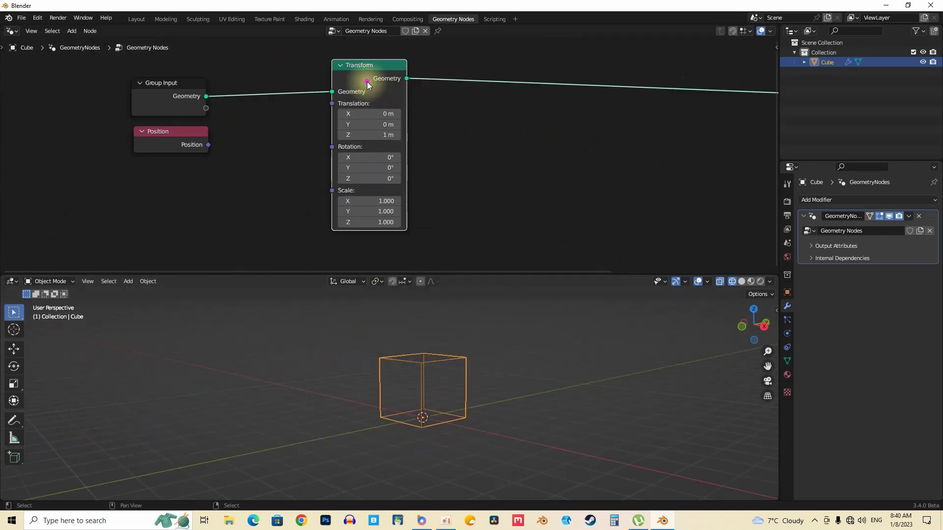
{"action": "left_click_drag", "start_coordinate": [368, 78], "coordinate": [280, 83]}
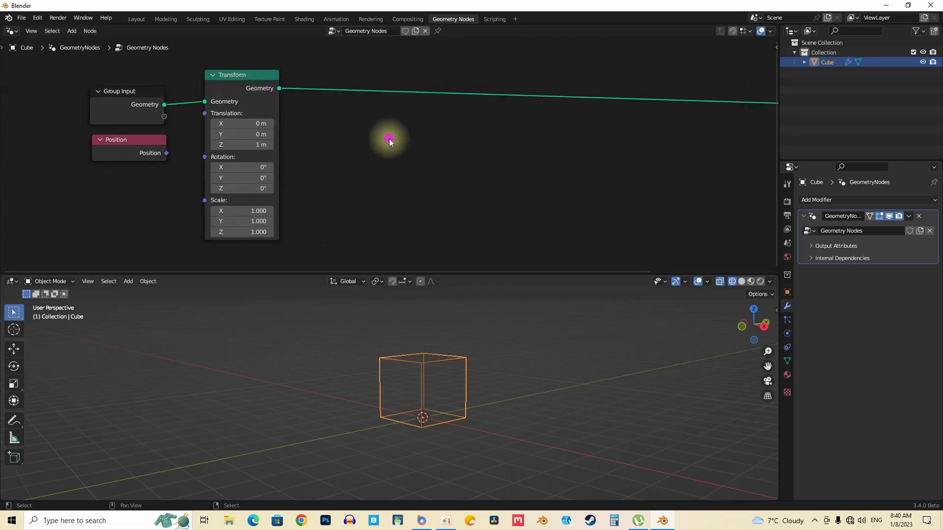
{"action": "key", "text": "shift+a"}
{"action": "left_click", "coordinate": [388, 139]}
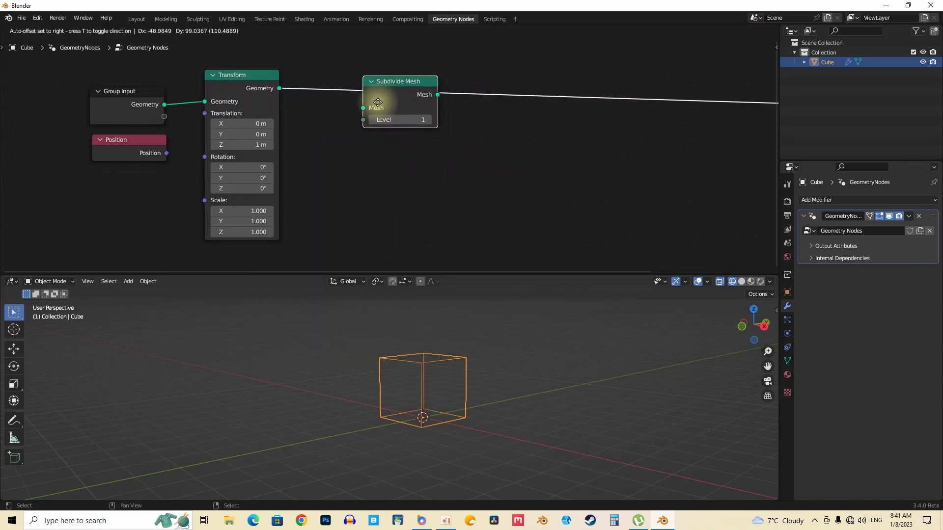
{"action": "left_click", "coordinate": [374, 102]}
Step: Inspect the subdivided wireframe cube and its origin from several angles, and deselect the cube
{"action": "middle_click_drag", "start_coordinate": [447, 350], "coordinate": [417, 370]}
{"action": "scroll", "coordinate": [418, 370], "scroll_direction": "up", "scroll_amount": 5}
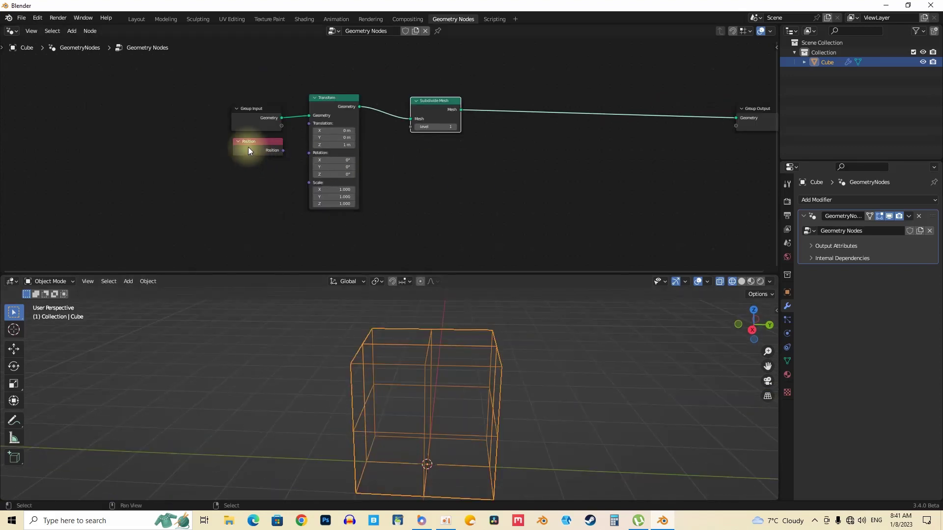
{"action": "scroll", "coordinate": [249, 146], "scroll_direction": "up", "scroll_amount": 1}
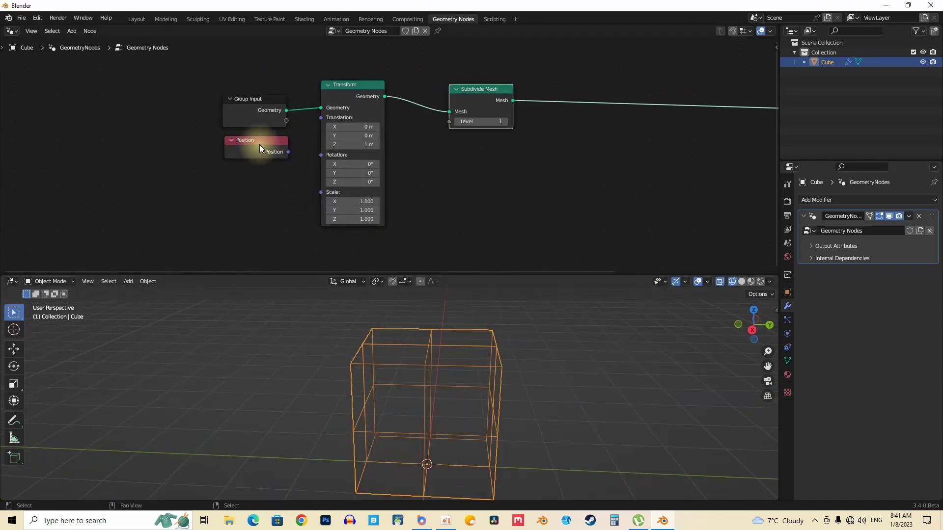
{"action": "scroll", "coordinate": [428, 337], "scroll_direction": "down", "scroll_amount": 1}
{"action": "middle_click_drag", "start_coordinate": [428, 337], "coordinate": [429, 324]}
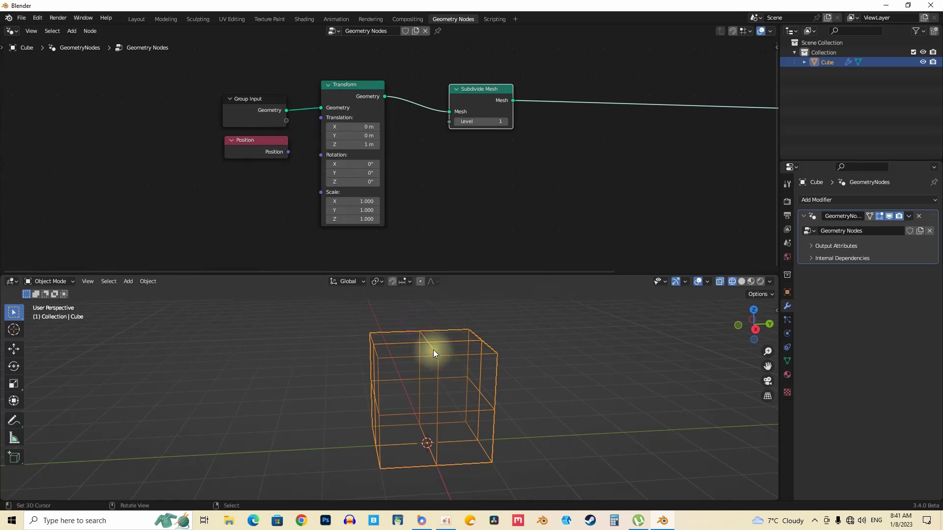
{"action": "middle_click_drag", "start_coordinate": [434, 350], "coordinate": [429, 375]}
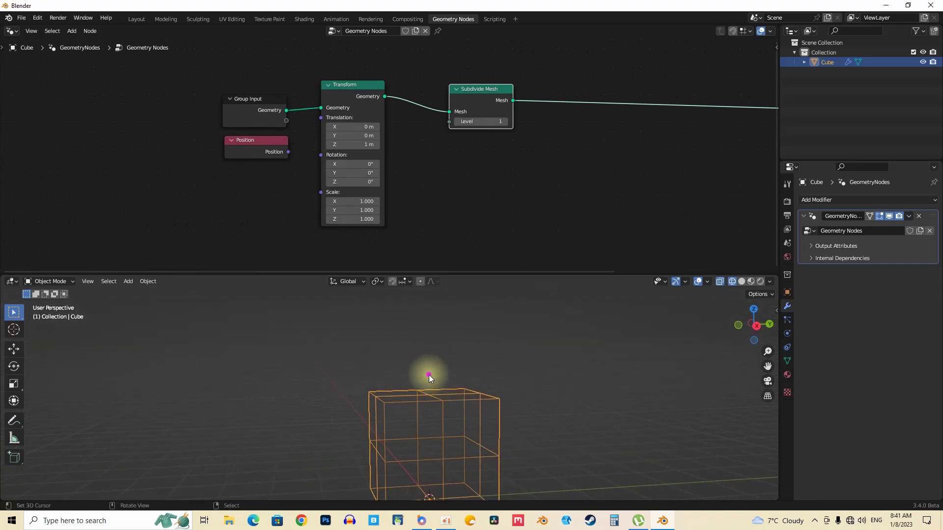
{"action": "left_click", "coordinate": [427, 366]}
Step: Move the Position node below the Transform node and connect its output to a new Separate XYZ node
{"action": "scroll", "coordinate": [445, 178], "scroll_direction": "down", "scroll_amount": 2}
{"action": "left_click_drag", "start_coordinate": [264, 166], "coordinate": [267, 252]}
{"action": "middle_click_drag", "start_coordinate": [300, 255], "coordinate": [292, 191]}
{"action": "left_click_drag", "start_coordinate": [293, 192], "coordinate": [326, 193]}
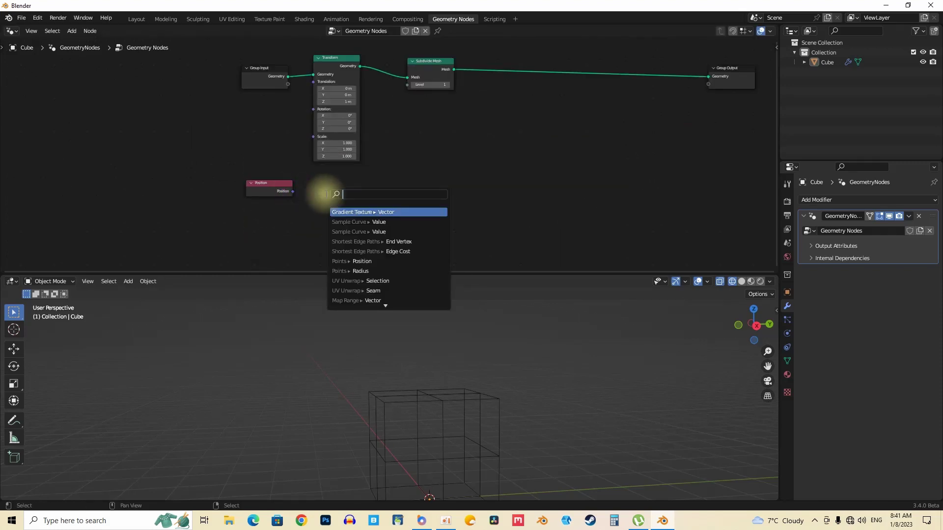
{"action": "type", "text": "sep"}
{"action": "left_click", "coordinate": [357, 211]}
{"action": "left_click", "coordinate": [358, 211]}
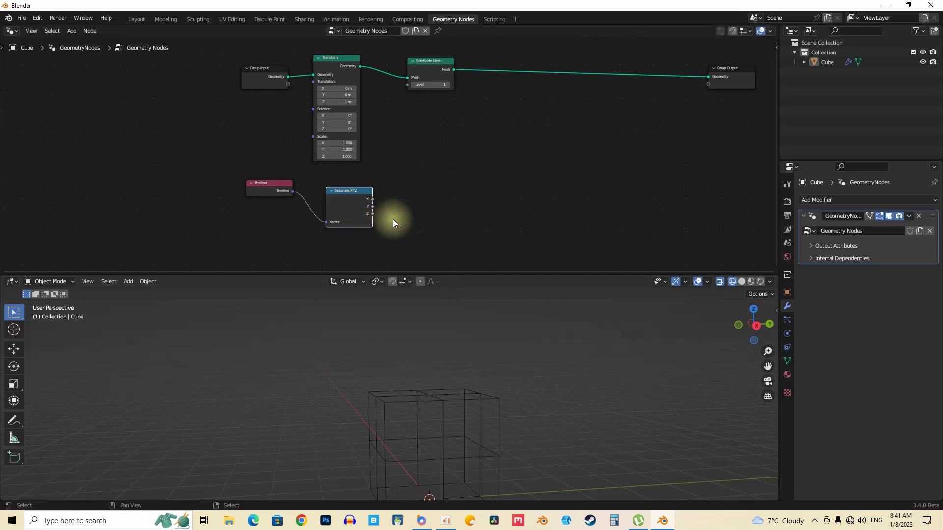
Step: Connect Separate XYZ's Z output to a new Group Output socket and name its output attribute Z
{"action": "middle_click_drag", "start_coordinate": [348, 388], "coordinate": [352, 393]}
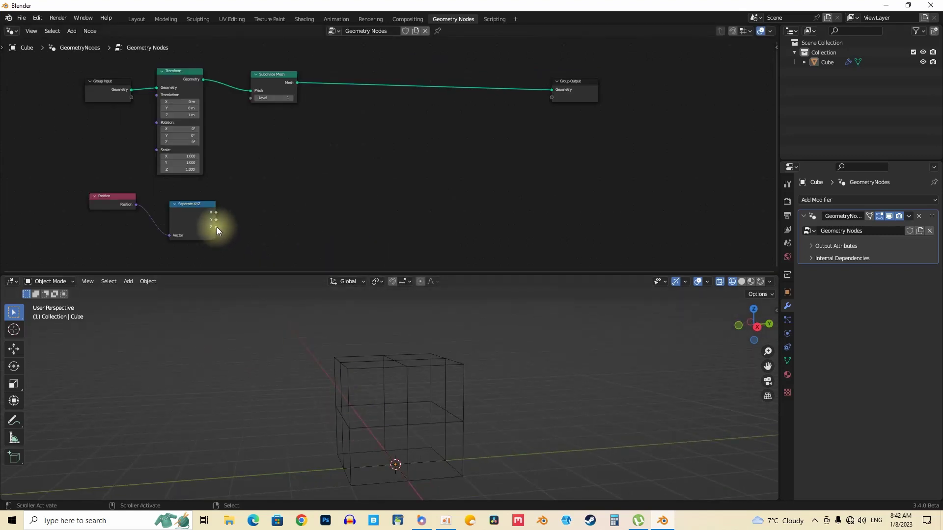
{"action": "left_click_drag", "start_coordinate": [217, 227], "coordinate": [551, 96]}
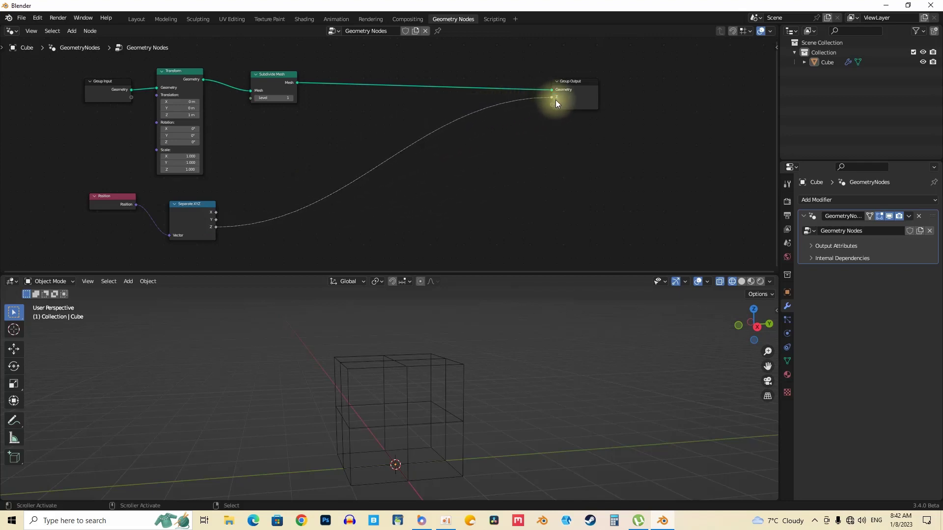
{"action": "left_click", "coordinate": [809, 245]}
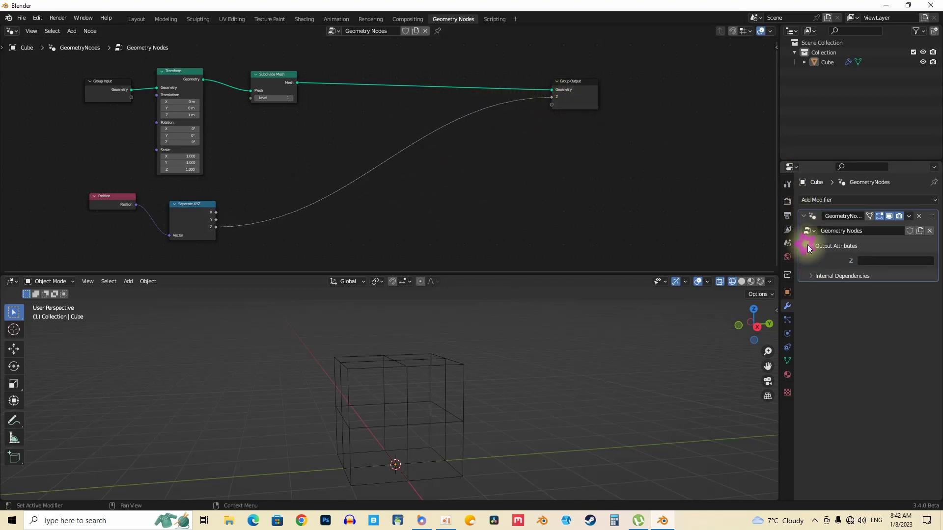
{"action": "left_click", "coordinate": [868, 260]}
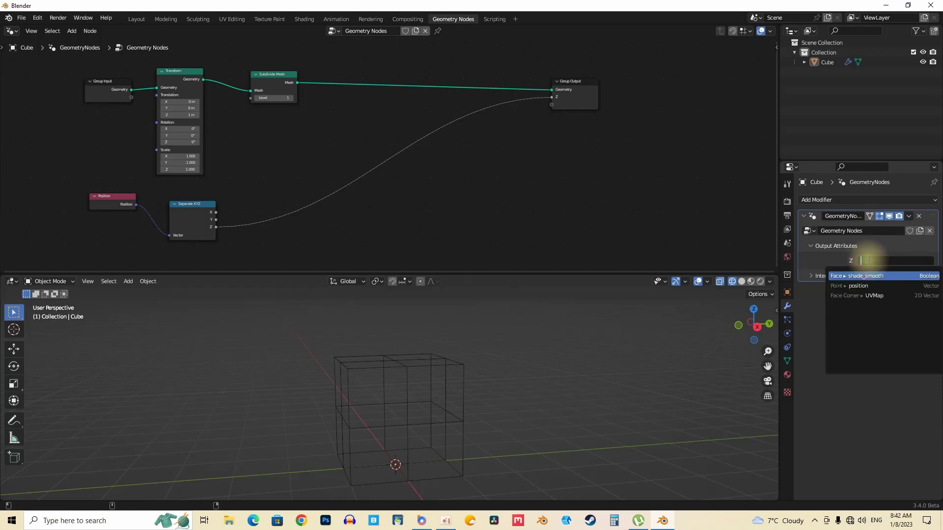
{"action": "type", "text": "Z"}
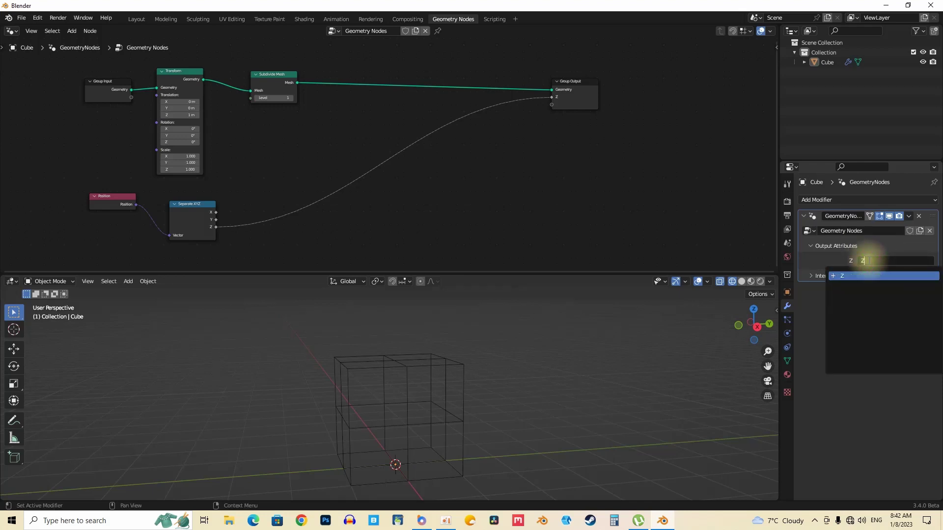
{"action": "left_click", "coordinate": [842, 275]}
Step: Split the 3D viewport vertically and turn the narrow new area into a Shader Editor showing the cube's material
{"action": "left_click_drag", "start_coordinate": [4, 278], "coordinate": [238, 291]}
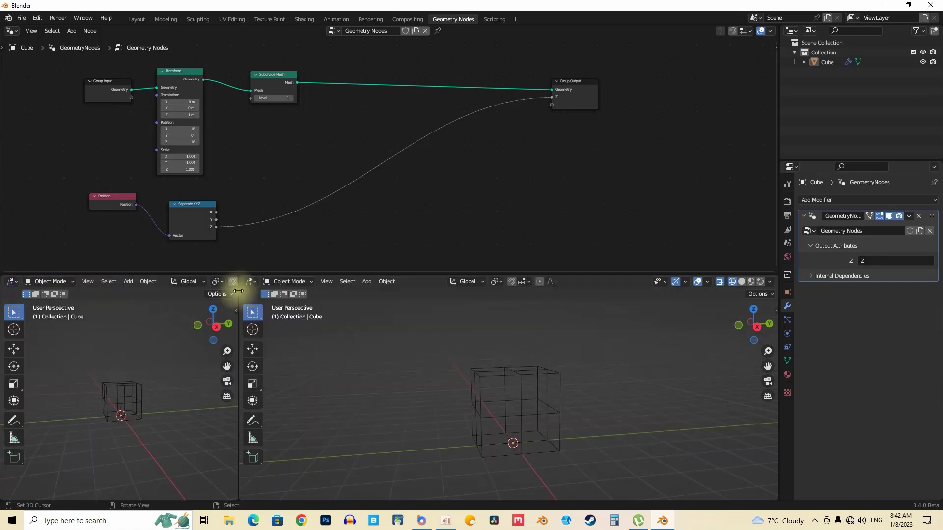
{"action": "left_click", "coordinate": [12, 282]}
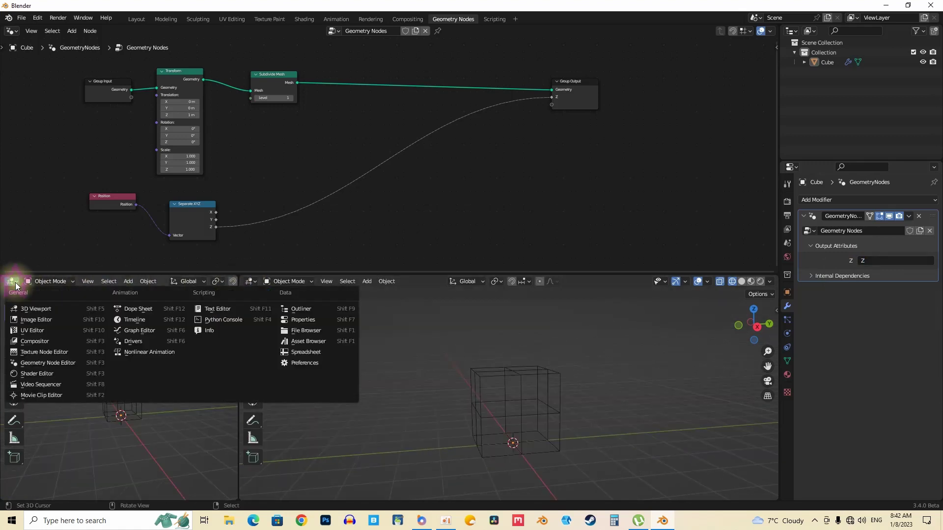
{"action": "left_click", "coordinate": [36, 374]}
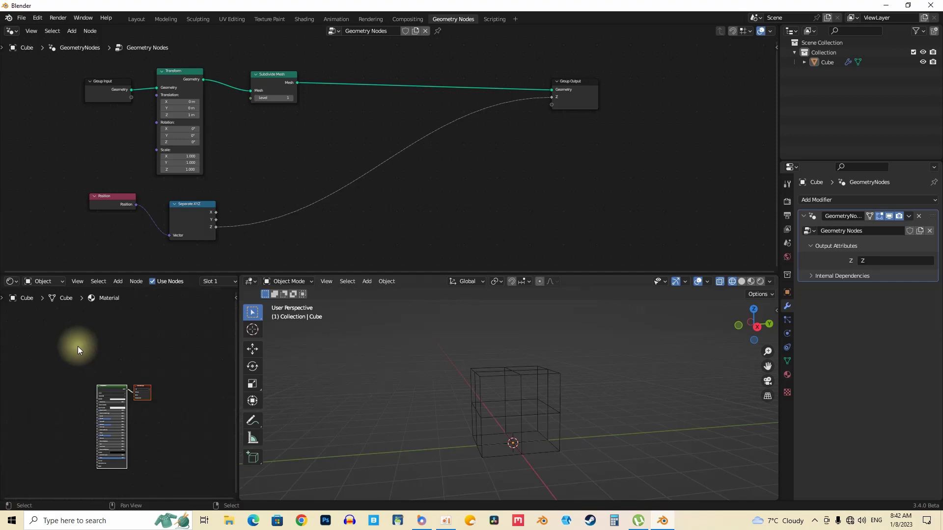
{"action": "middle_click_drag", "start_coordinate": [81, 348], "coordinate": [103, 326]}
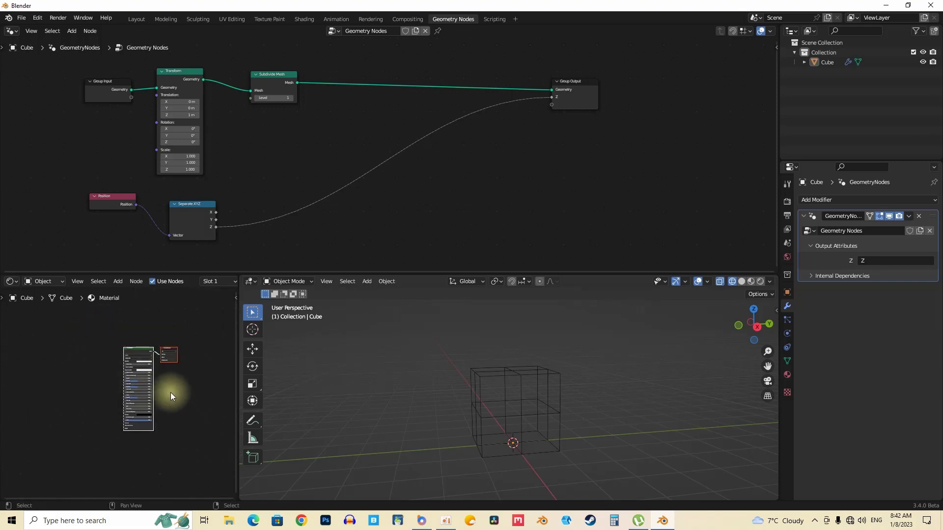
{"action": "scroll", "coordinate": [182, 283], "scroll_direction": "down", "scroll_amount": 5}
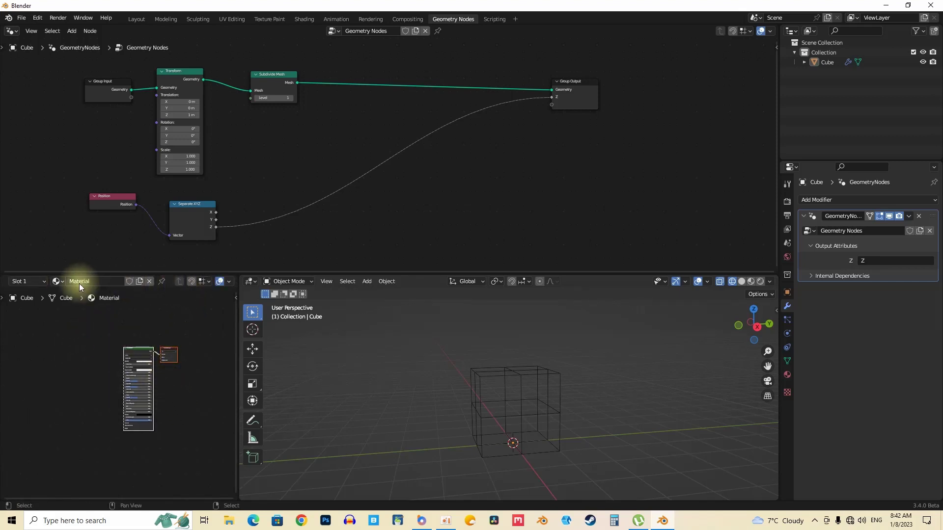
Step: Add an Attribute node named Z to the cube's material and preview its output on the Material Output
{"action": "key", "text": "shift+a"}
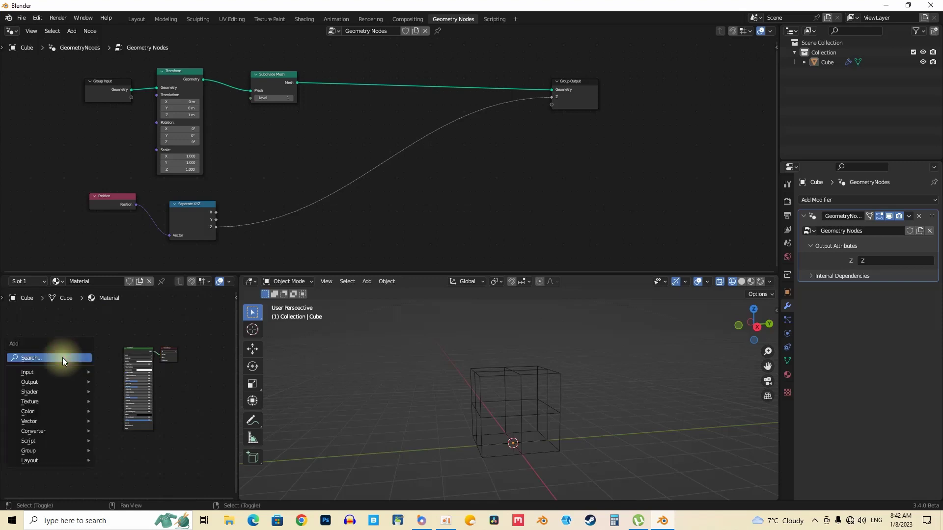
{"action": "mouse_move", "coordinate": [46, 372]}
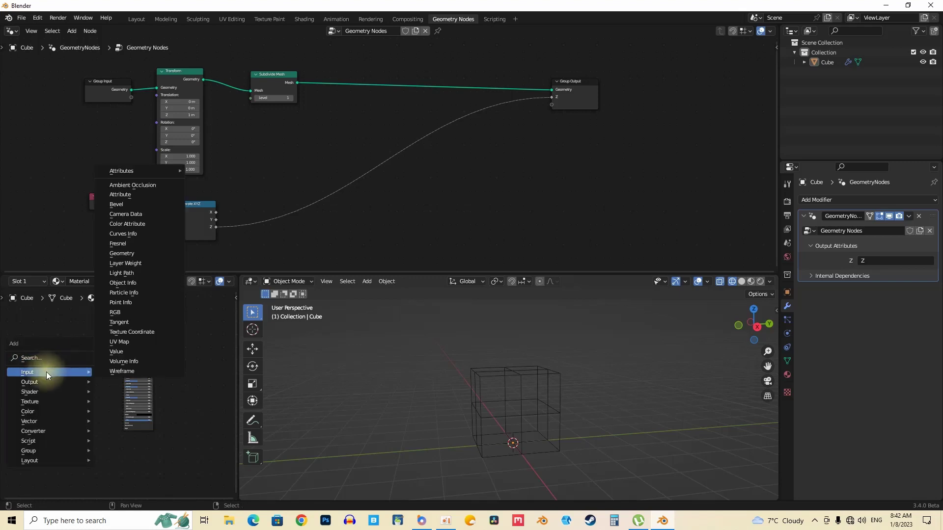
{"action": "left_click", "coordinate": [136, 195]}
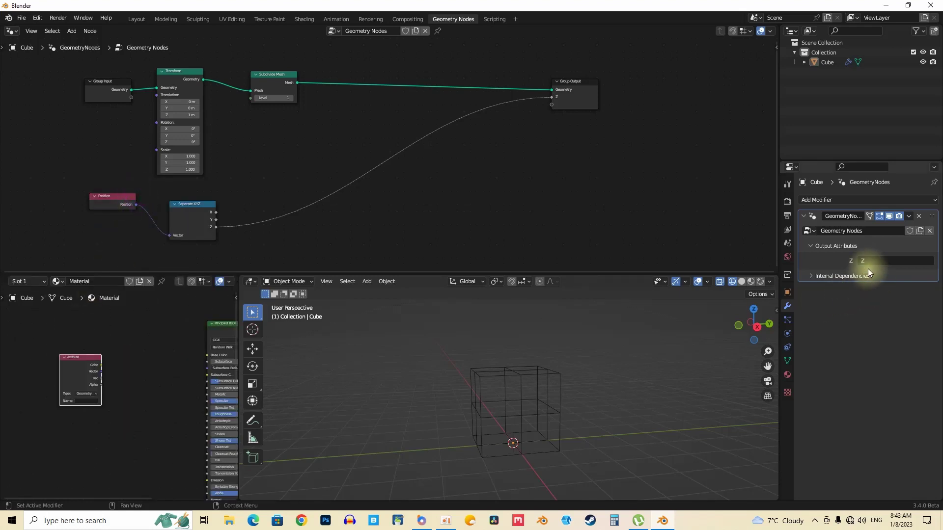
{"action": "left_click", "coordinate": [79, 402]}
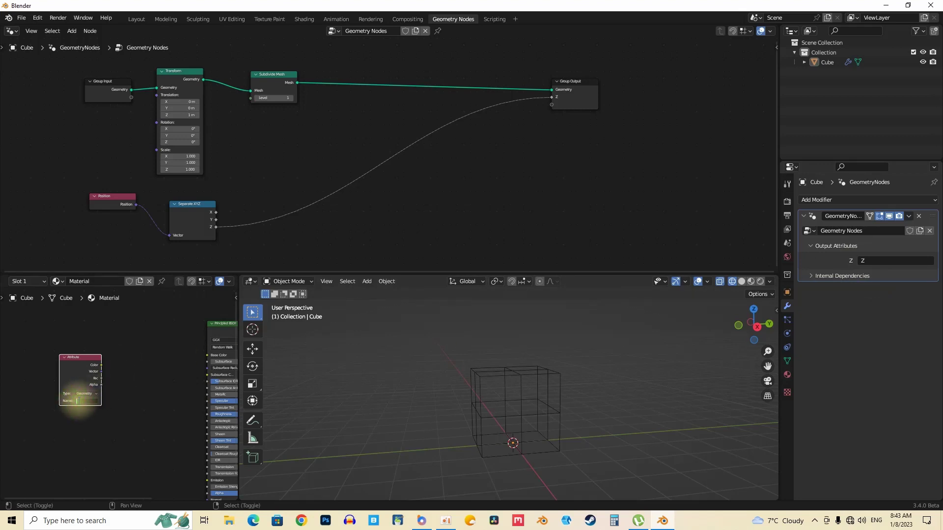
{"action": "type", "text": "Z"}
{"action": "key", "text": "Return"}
{"action": "scroll", "coordinate": [74, 393], "scroll_direction": "down", "scroll_amount": 2}
{"action": "left_click", "coordinate": [72, 377], "text": "ctrl+shift"}
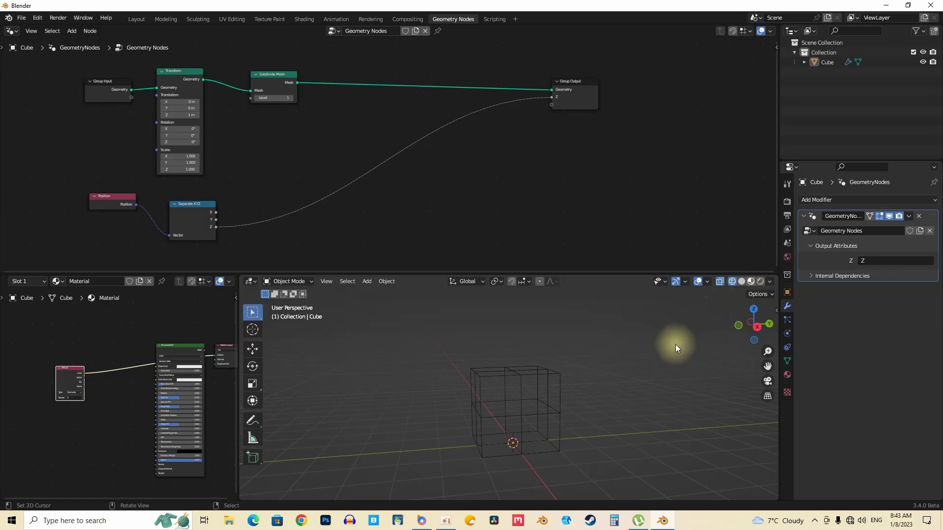
Step: Display the cube in material preview and examine the Z attribute's gradient on its faces from several angles
{"action": "key", "text": "shift+z"}
{"action": "scroll", "coordinate": [538, 405], "scroll_direction": "up", "scroll_amount": 2}
{"action": "middle_click_drag", "start_coordinate": [538, 404], "coordinate": [549, 369]}
{"action": "left_click_drag", "start_coordinate": [457, 394], "coordinate": [562, 466]}
{"action": "middle_click_drag", "start_coordinate": [530, 426], "coordinate": [511, 414]}
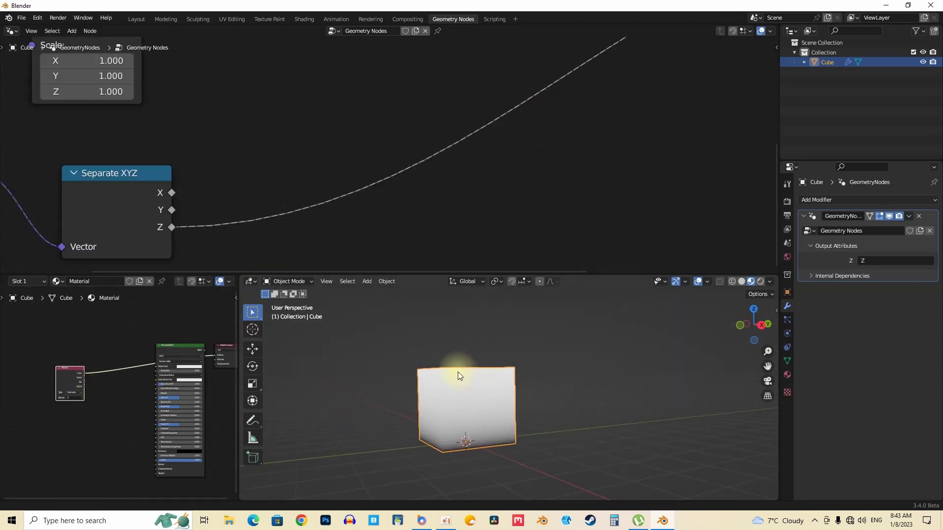
{"action": "middle_click_drag", "start_coordinate": [457, 372], "coordinate": [446, 440]}
{"action": "left_click_drag", "start_coordinate": [369, 334], "coordinate": [503, 403]}
{"action": "middle_click_drag", "start_coordinate": [503, 403], "coordinate": [445, 388]}
Step: Switch the viewport to wireframe shading and insert a Set Position node between Subdivide Mesh and Group Output
{"action": "left_click", "coordinate": [732, 281]}
{"action": "key", "text": "Home"}
{"action": "middle_click_drag", "start_coordinate": [357, 162], "coordinate": [374, 155]}
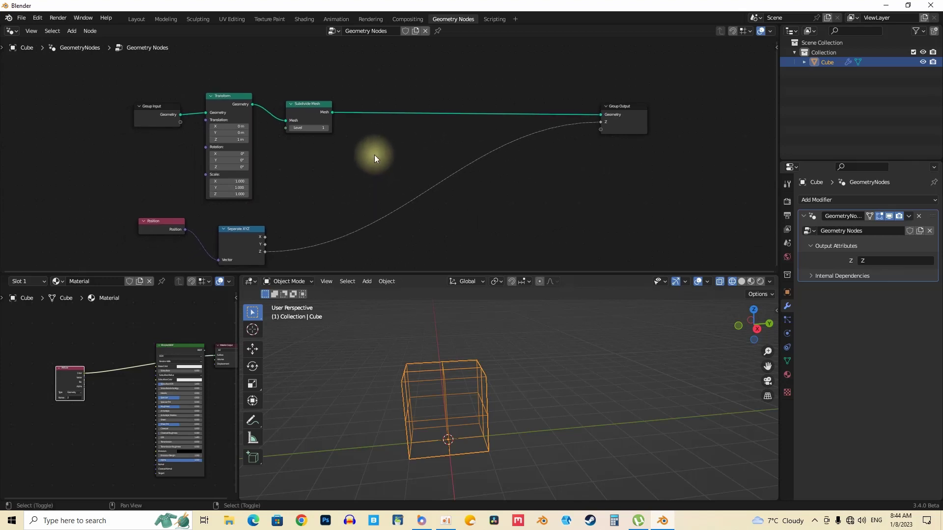
{"action": "key", "text": "shift+a"}
{"action": "mouse_move", "coordinate": [372, 155]}
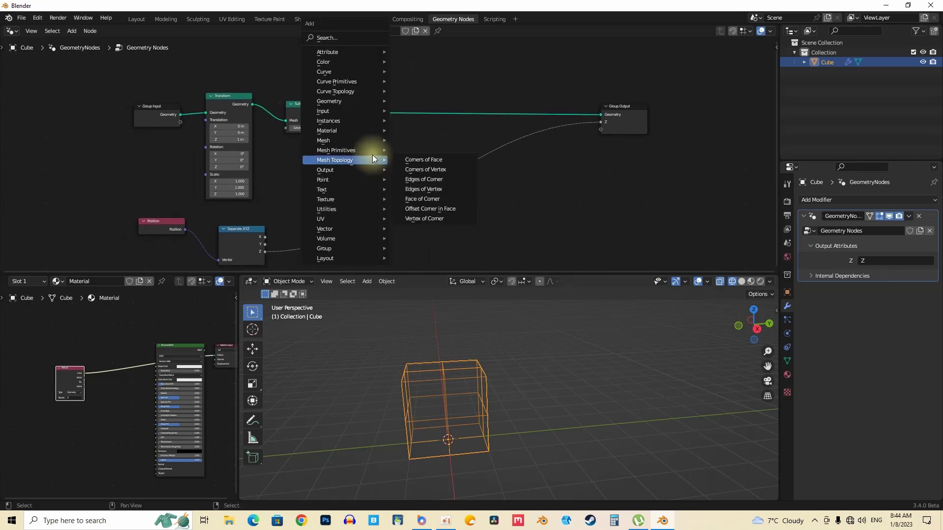
{"action": "left_click", "coordinate": [346, 38]}
{"action": "type", "text": "set p"}
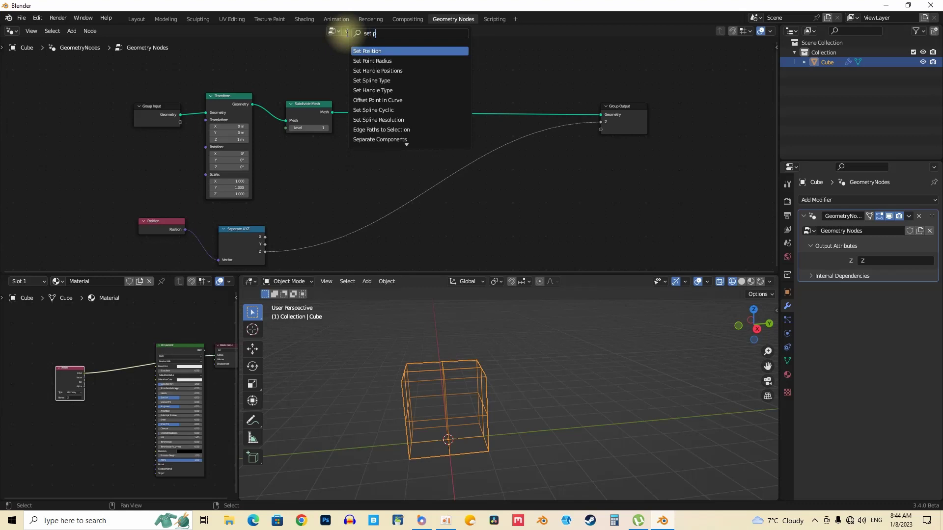
{"action": "key", "text": "Return"}
{"action": "left_click", "coordinate": [406, 118]}
Step: Examine the Selection, Position and Offset inputs of the Set Position node
{"action": "scroll", "coordinate": [397, 120], "scroll_direction": "up", "scroll_amount": 3}
{"action": "scroll", "coordinate": [376, 126], "scroll_direction": "up", "scroll_amount": 2}
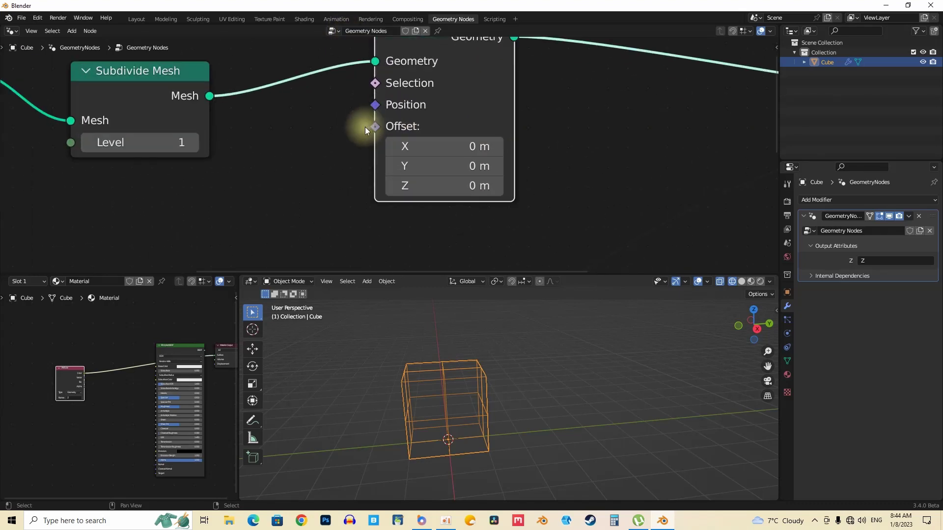
{"action": "left_click_drag", "start_coordinate": [361, 99], "coordinate": [397, 140]}
{"action": "scroll", "coordinate": [369, 131], "scroll_direction": "down", "scroll_amount": 3}
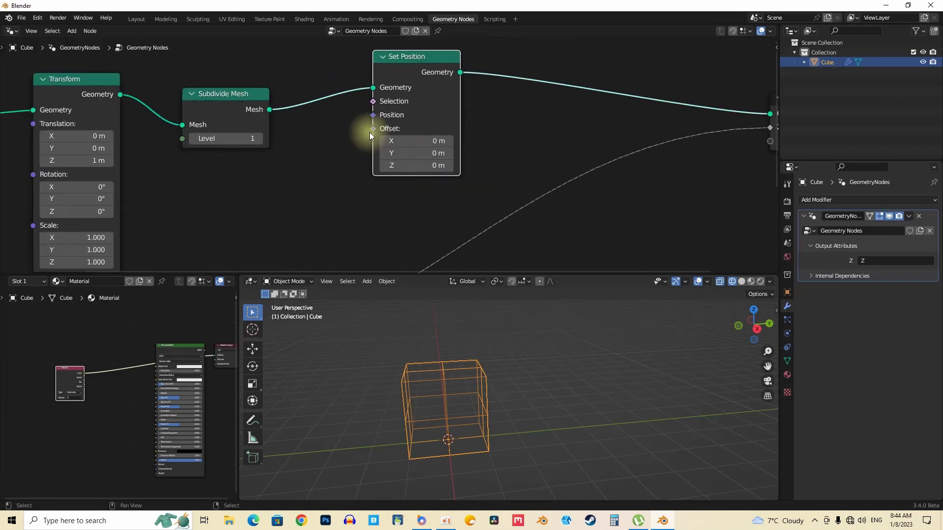
{"action": "left_click_drag", "start_coordinate": [413, 116], "coordinate": [374, 151]}
{"action": "left_click", "coordinate": [382, 129]}
{"action": "left_click_drag", "start_coordinate": [443, 181], "coordinate": [503, 180]}
{"action": "key", "text": "ctrl+z"}
Step: Connect Separate XYZ's Z output to the Selection input of the Set Position node
{"action": "scroll", "coordinate": [442, 180], "scroll_direction": "down", "scroll_amount": 5}
{"action": "middle_click_drag", "start_coordinate": [438, 178], "coordinate": [432, 74]}
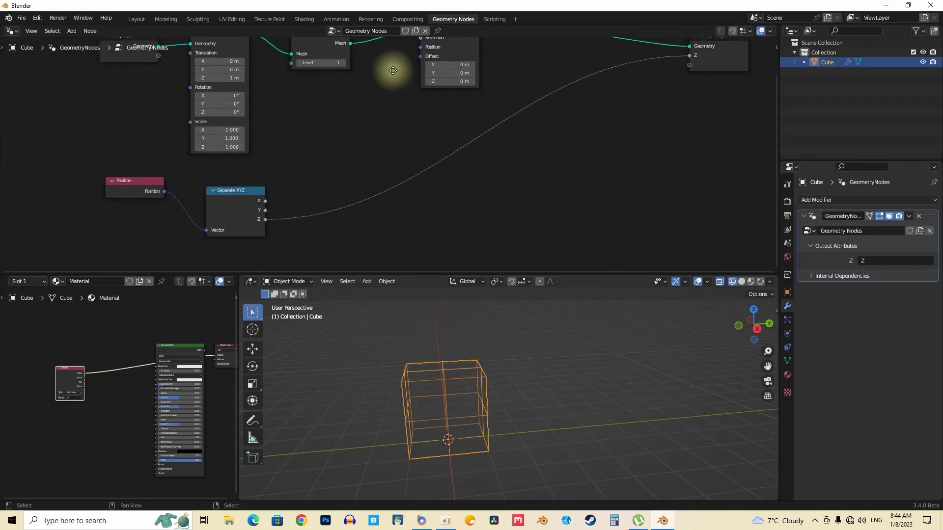
{"action": "scroll", "coordinate": [358, 97], "scroll_direction": "down", "scroll_amount": 4}
{"action": "middle_click_drag", "start_coordinate": [346, 109], "coordinate": [344, 139]}
{"action": "left_click_drag", "start_coordinate": [287, 215], "coordinate": [396, 83]}
Step: Try a Set Position Z offset of about 0.57 m on the wireframe cube and undo it
{"action": "middle_click_drag", "start_coordinate": [465, 304], "coordinate": [477, 346]}
{"action": "left_click_drag", "start_coordinate": [354, 405], "coordinate": [606, 490]}
{"action": "mouse_move", "coordinate": [486, 407]}
{"action": "middle_mouse_down"}
{"action": "mouse_move", "coordinate": [482, 399]}
{"action": "mouse_move", "coordinate": [496, 437]}
{"action": "middle_mouse_up"}
{"action": "left_click_drag", "start_coordinate": [390, 364], "coordinate": [535, 393]}
{"action": "scroll", "coordinate": [418, 102], "scroll_direction": "up", "scroll_amount": 5}
{"action": "scroll", "coordinate": [418, 102], "scroll_direction": "up", "scroll_amount": 1}
{"action": "left_click_drag", "start_coordinate": [415, 127], "coordinate": [415, 130]}
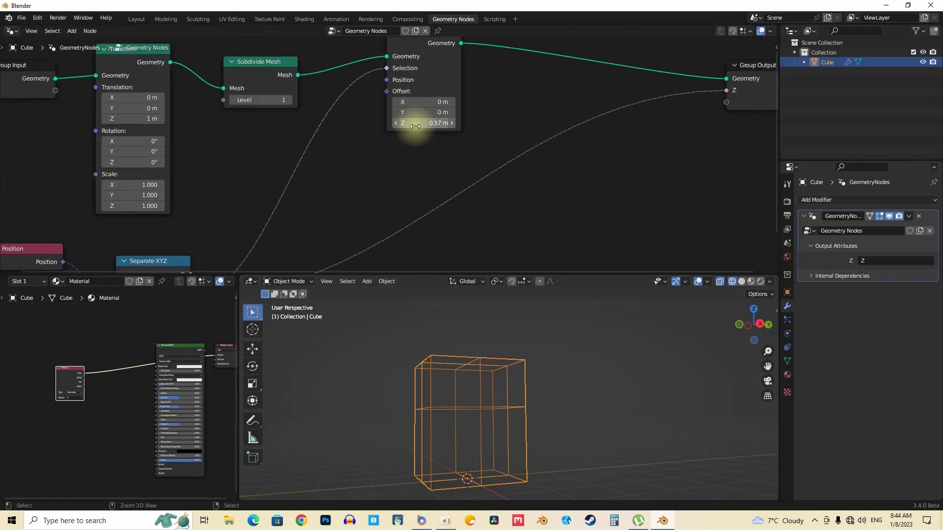
{"action": "key", "text": "ctrl+z"}
Step: Switch the viewport to material preview, sketch annotation arrows out of both sides of the cube and erase them
{"action": "middle_click_drag", "start_coordinate": [478, 354], "coordinate": [464, 405]}
{"action": "left_click_drag", "start_coordinate": [454, 372], "coordinate": [479, 418]}
{"action": "left_click_drag", "start_coordinate": [462, 382], "coordinate": [472, 402]}
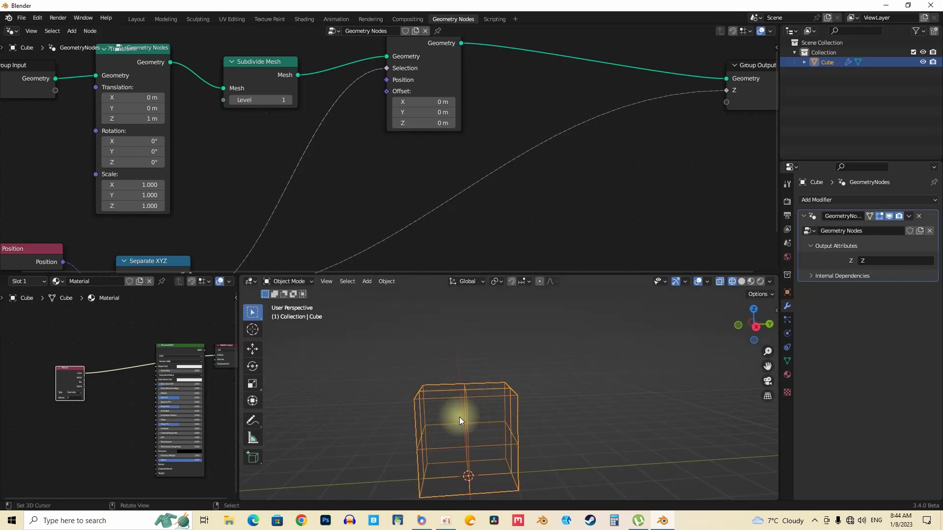
{"action": "scroll", "coordinate": [385, 186], "scroll_direction": "down", "scroll_amount": 7}
{"action": "middle_click_drag", "start_coordinate": [385, 191], "coordinate": [393, 151]}
{"action": "left_click", "coordinate": [750, 281]}
{"action": "mouse_move", "coordinate": [508, 422]}
{"action": "middle_mouse_down"}
{"action": "mouse_move", "coordinate": [531, 432]}
{"action": "mouse_move", "coordinate": [505, 429]}
{"action": "middle_mouse_up"}
{"action": "left_click_drag", "start_coordinate": [501, 393], "coordinate": [537, 378]}
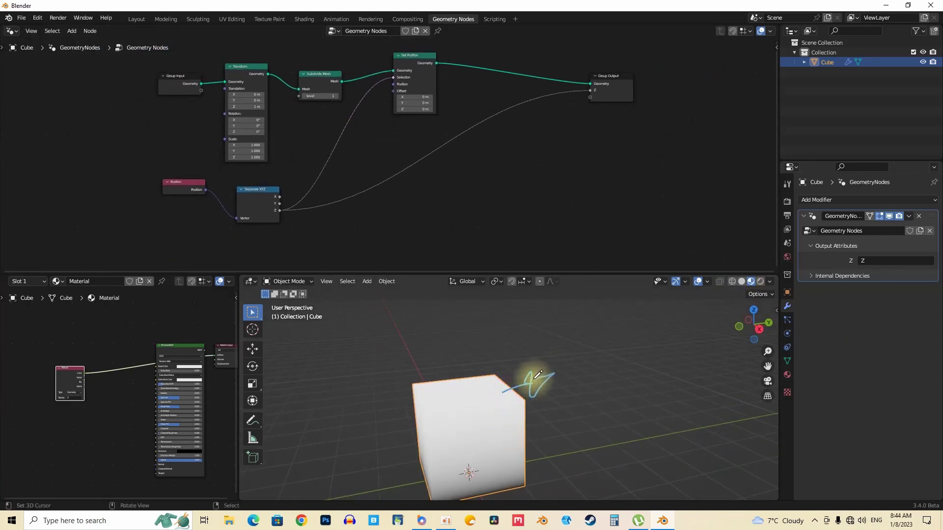
{"action": "mouse_move", "coordinate": [449, 400]}
{"action": "left_mouse_down"}
{"action": "mouse_move", "coordinate": [362, 422]}
{"action": "mouse_move", "coordinate": [332, 400]}
{"action": "mouse_move", "coordinate": [370, 450]}
{"action": "left_mouse_up"}
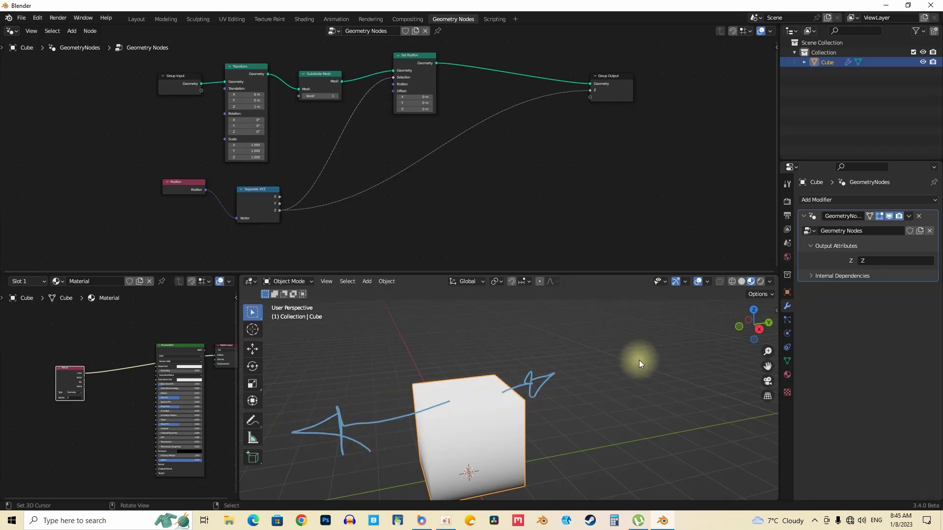
{"action": "mouse_move", "coordinate": [524, 364]}
{"action": "left_mouse_down"}
{"action": "mouse_move", "coordinate": [536, 390]}
{"action": "mouse_move", "coordinate": [347, 431]}
{"action": "mouse_move", "coordinate": [393, 399]}
{"action": "left_mouse_up"}
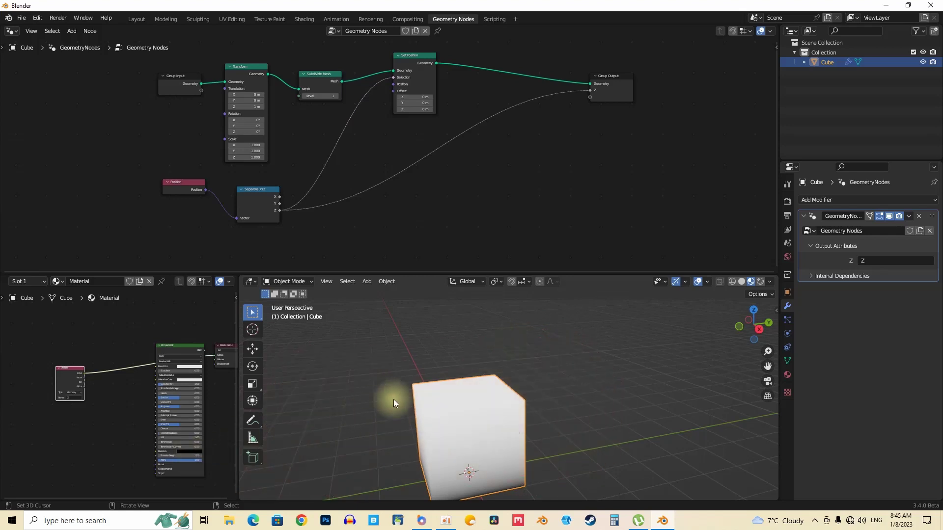
Step: Insert a Math node set to Absolute on the link between Separate XYZ's Z output and Group Output's Z
{"action": "scroll", "coordinate": [349, 187], "scroll_direction": "down", "scroll_amount": 1}
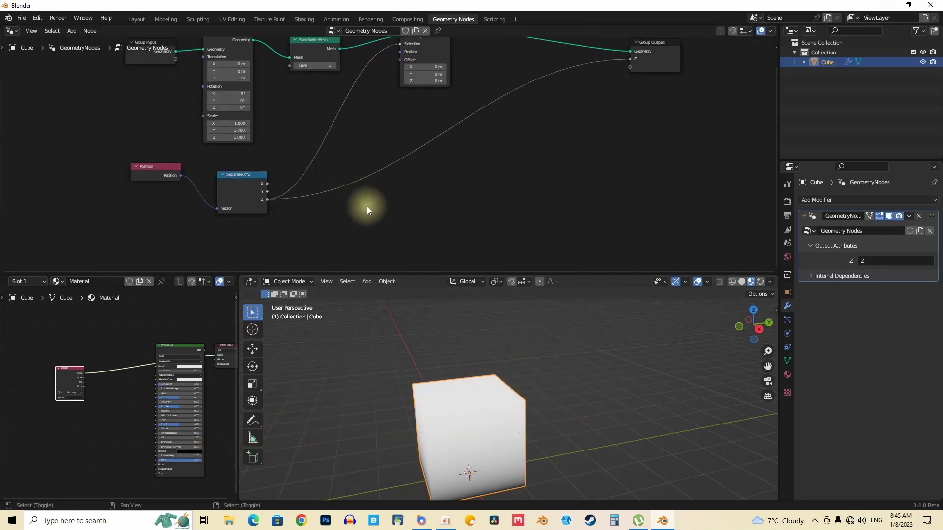
{"action": "key", "text": "shift+a"}
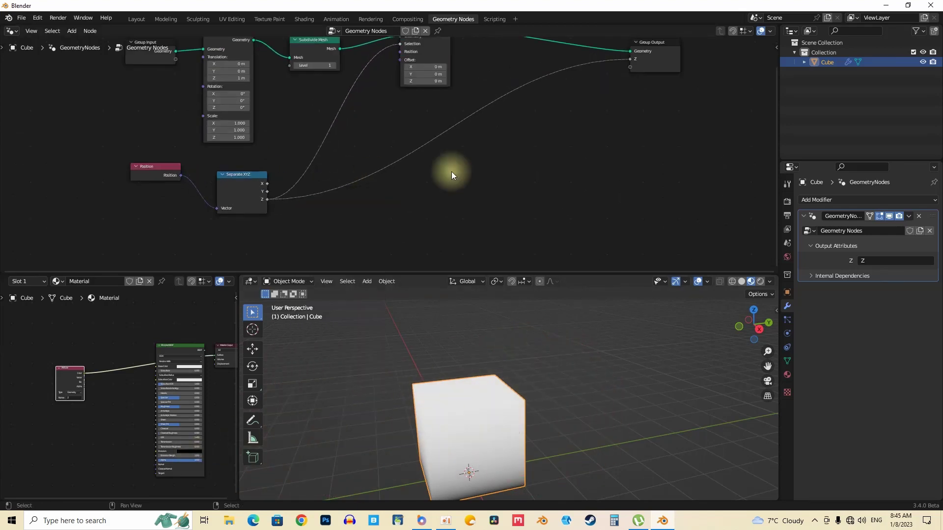
{"action": "scroll", "coordinate": [369, 82], "scroll_direction": "down", "scroll_amount": 2}
{"action": "middle_click_drag", "start_coordinate": [363, 104], "coordinate": [357, 121]}
{"action": "key", "text": "shift+a"}
{"action": "left_click", "coordinate": [352, 182]}
{"action": "type", "text": "m"}
{"action": "left_click", "coordinate": [386, 179]}
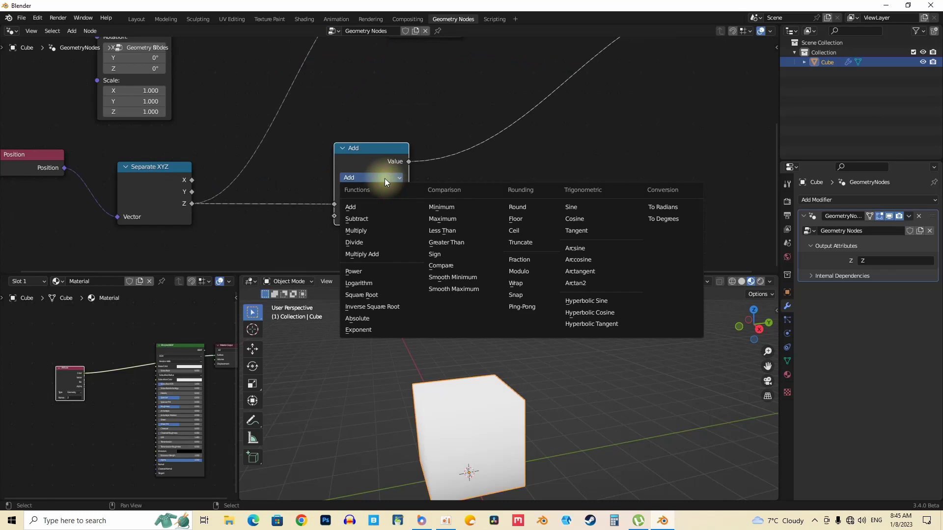
{"action": "left_click", "coordinate": [373, 318]}
Step: Feed Separate XYZ's Y output into the Absolute node and move that node closer to Separate XYZ
{"action": "scroll", "coordinate": [419, 209], "scroll_direction": "down", "scroll_amount": 2}
{"action": "left_click_drag", "start_coordinate": [262, 196], "coordinate": [361, 206]}
{"action": "middle_click_drag", "start_coordinate": [494, 399], "coordinate": [474, 396]}
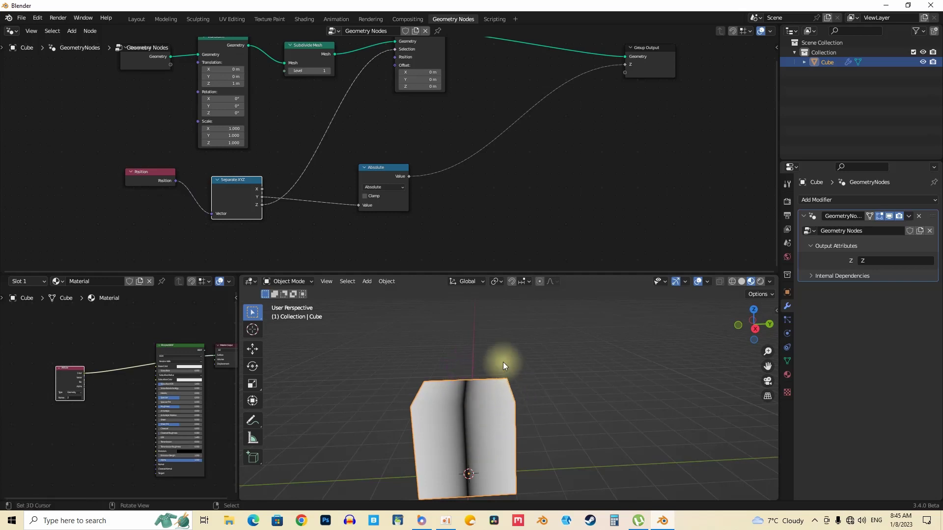
{"action": "middle_click_drag", "start_coordinate": [439, 221], "coordinate": [416, 226]}
{"action": "left_click_drag", "start_coordinate": [355, 178], "coordinate": [319, 185]}
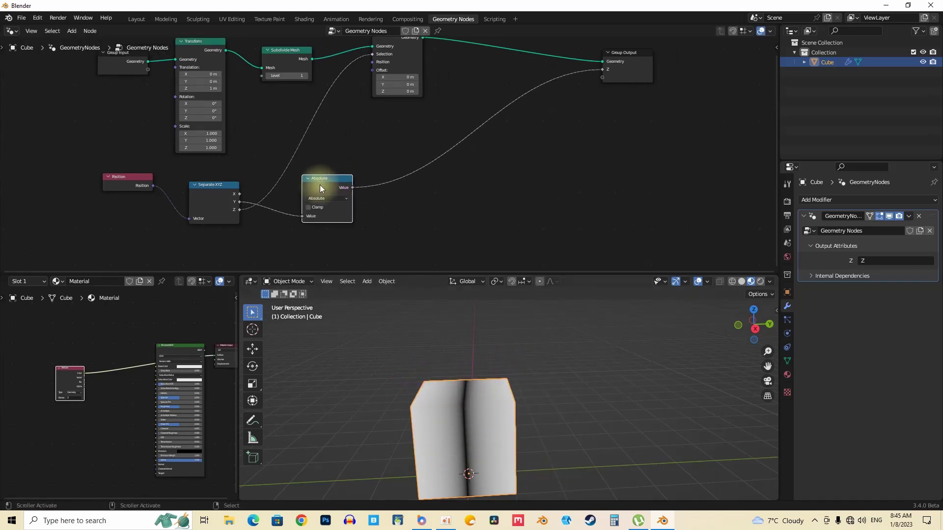
Step: Duplicate the Absolute node, set the copy to Subtract and give its first value 1
{"action": "key", "text": "shift+d"}
{"action": "left_click", "coordinate": [444, 189]}
{"action": "scroll", "coordinate": [444, 191], "scroll_direction": "up", "scroll_amount": 2}
{"action": "left_click", "coordinate": [449, 203]}
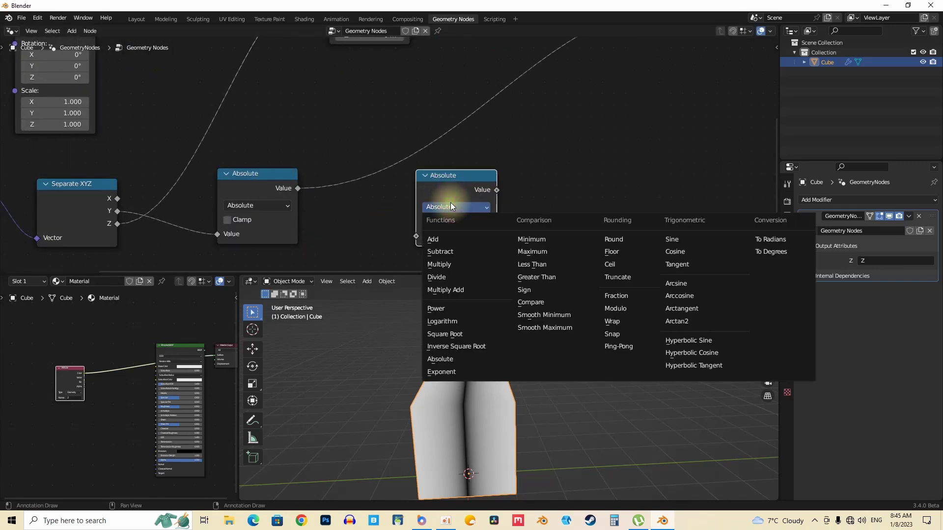
{"action": "left_click", "coordinate": [451, 251]}
{"action": "left_click", "coordinate": [456, 236]}
{"action": "type", "text": "1"}
{"action": "key", "text": "Return"}
Step: Connect Absolute's output to Subtract's second value and Subtract's output to Group Output's Z
{"action": "left_click_drag", "start_coordinate": [297, 188], "coordinate": [416, 248]}
{"action": "scroll", "coordinate": [540, 181], "scroll_direction": "down", "scroll_amount": 2}
{"action": "middle_click_drag", "start_coordinate": [518, 186], "coordinate": [479, 204]}
{"action": "left_click_drag", "start_coordinate": [471, 205], "coordinate": [605, 77]}
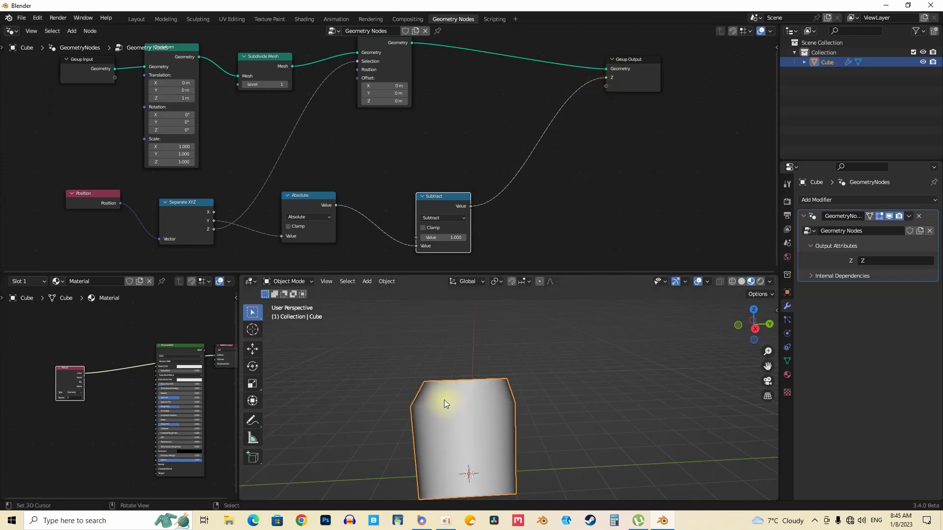
{"action": "middle_click_drag", "start_coordinate": [504, 403], "coordinate": [523, 375]}
Step: Move the Subtract node next to the Absolute node
{"action": "scroll", "coordinate": [377, 182], "scroll_direction": "down", "scroll_amount": 4}
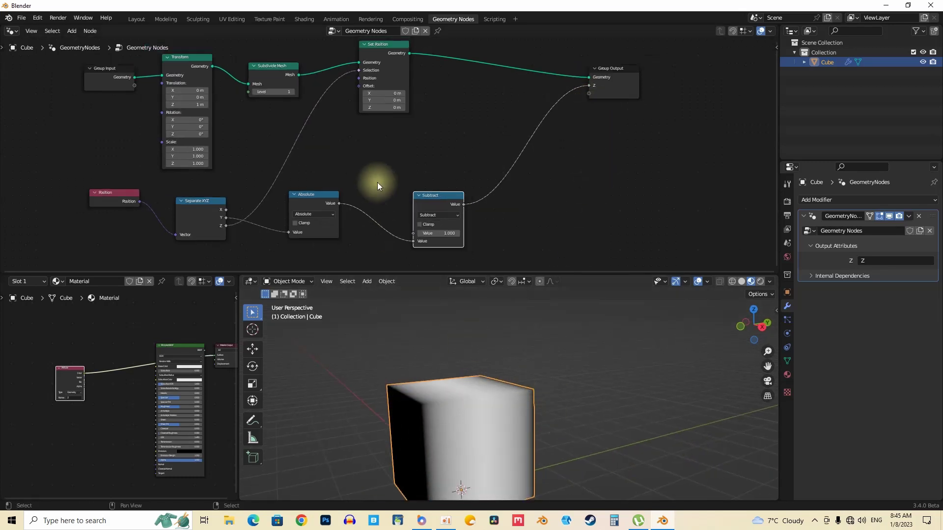
{"action": "middle_click_drag", "start_coordinate": [377, 182], "coordinate": [374, 160]}
{"action": "left_click_drag", "start_coordinate": [431, 196], "coordinate": [376, 194]}
Step: Compare Separate XYZ's direct Z output with the Subtract result on the cube, and reconnect Subtract to Group Output's Z
{"action": "middle_click_drag", "start_coordinate": [442, 324], "coordinate": [392, 367]}
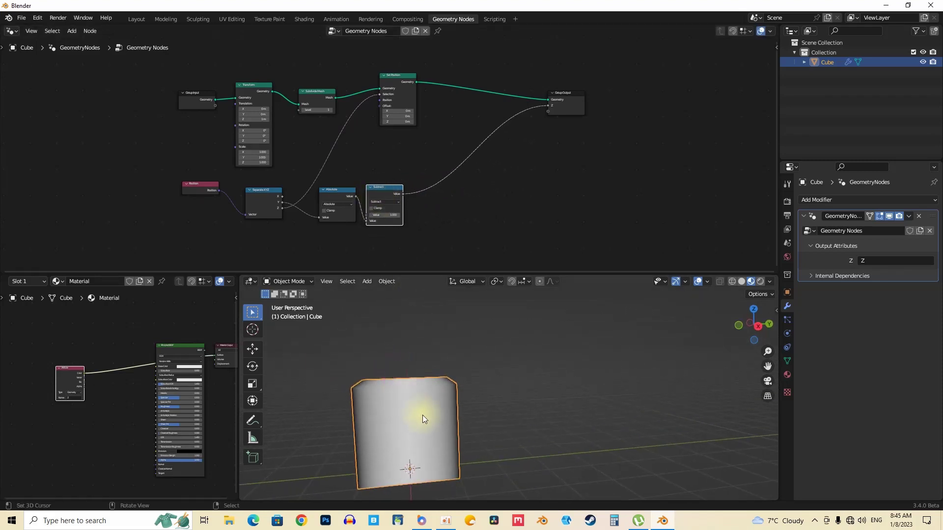
{"action": "middle_click_drag", "start_coordinate": [405, 402], "coordinate": [394, 432]}
{"action": "key", "text": "ctrl+z"}
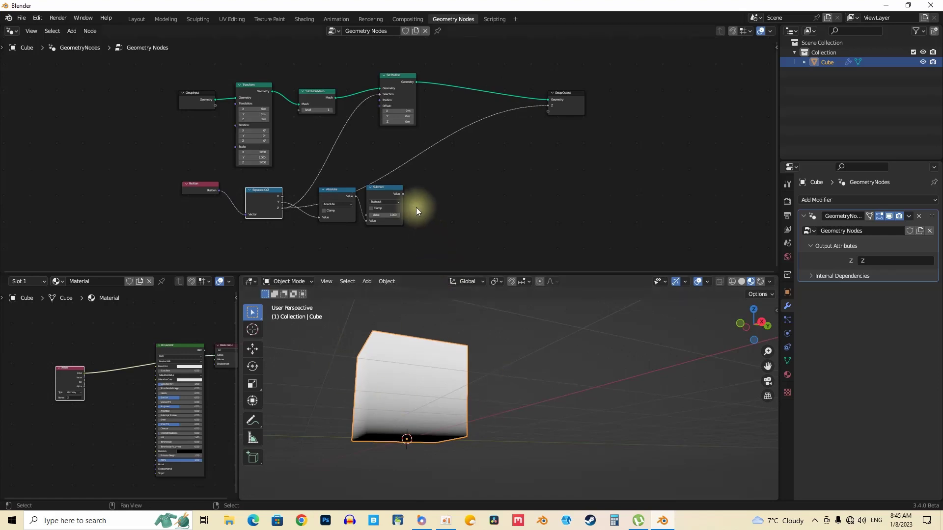
{"action": "left_click_drag", "start_coordinate": [404, 196], "coordinate": [548, 106]}
{"action": "middle_click_drag", "start_coordinate": [434, 350], "coordinate": [464, 350]}
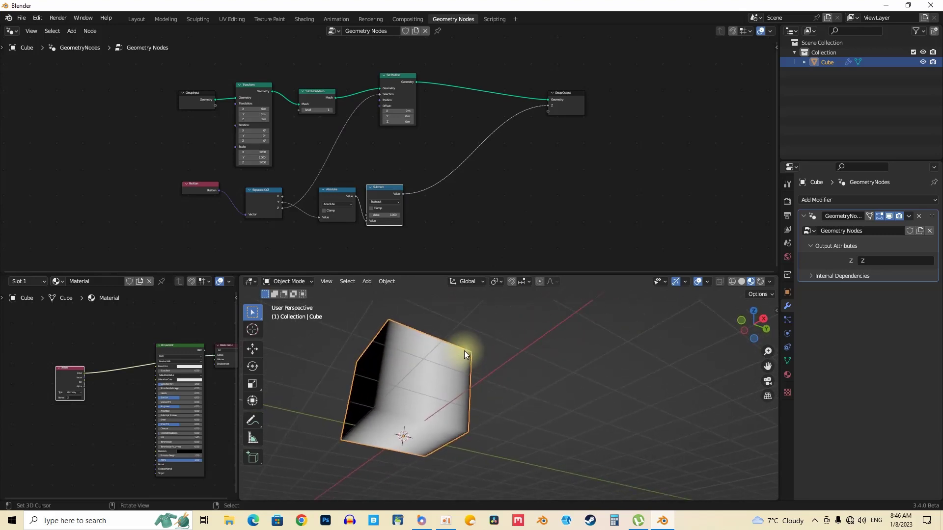
Step: Handwrite the equation "0 x ? =" as an annotation in the empty area of the node editor
{"action": "middle_click_drag", "start_coordinate": [485, 184], "coordinate": [449, 169]}
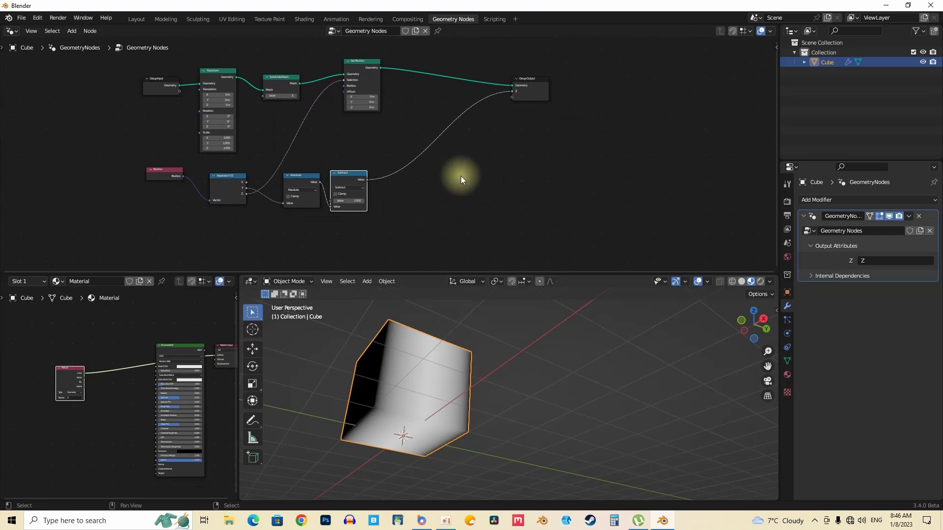
{"action": "mouse_move", "coordinate": [479, 164]}
{"action": "left_mouse_down"}
{"action": "mouse_move", "coordinate": [467, 198]}
{"action": "mouse_move", "coordinate": [496, 160]}
{"action": "mouse_move", "coordinate": [515, 179]}
{"action": "mouse_move", "coordinate": [511, 203]}
{"action": "left_mouse_up"}
{"action": "left_click_drag", "start_coordinate": [514, 166], "coordinate": [546, 205]}
{"action": "mouse_move", "coordinate": [565, 139]}
{"action": "left_mouse_down"}
{"action": "mouse_move", "coordinate": [578, 158]}
{"action": "mouse_move", "coordinate": [577, 185]}
{"action": "mouse_move", "coordinate": [621, 172]}
{"action": "mouse_move", "coordinate": [646, 187]}
{"action": "left_mouse_up"}
{"action": "left_click", "coordinate": [581, 193]}
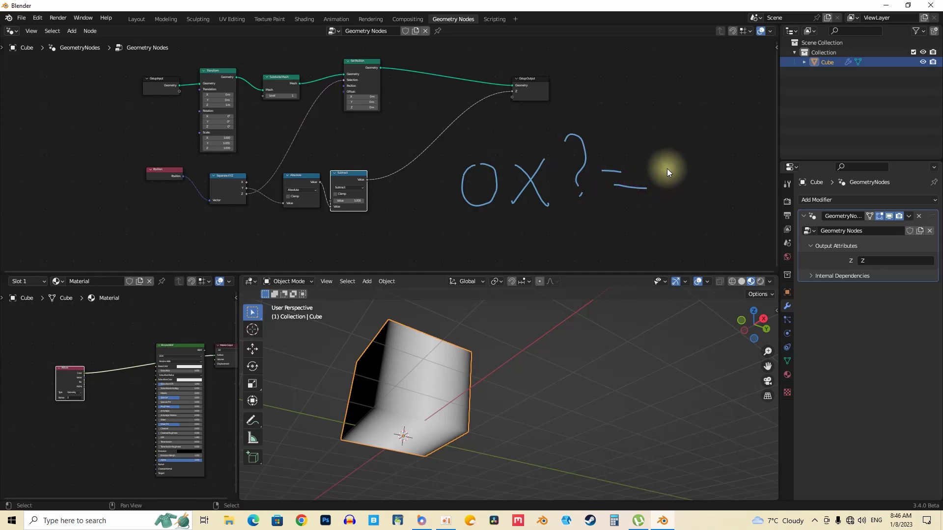
{"action": "left_click_drag", "start_coordinate": [669, 157], "coordinate": [669, 154]}
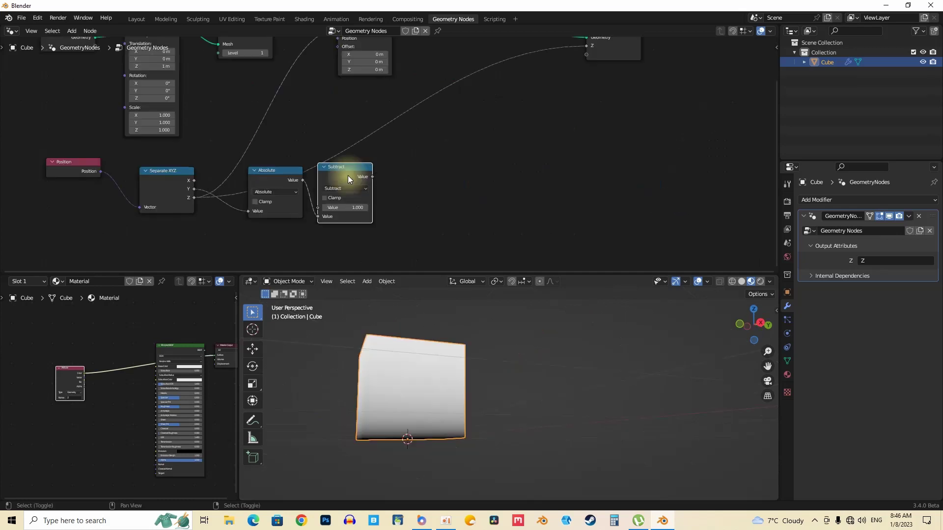
Step: Duplicate the Subtract node as Multiply, feeding it Subtract's output and Separate XYZ's Z as its two values
{"action": "left_click_drag", "start_coordinate": [348, 176], "coordinate": [431, 172]}
{"action": "left_click_drag", "start_coordinate": [372, 177], "coordinate": [402, 205]}
{"action": "left_click", "coordinate": [441, 186]}
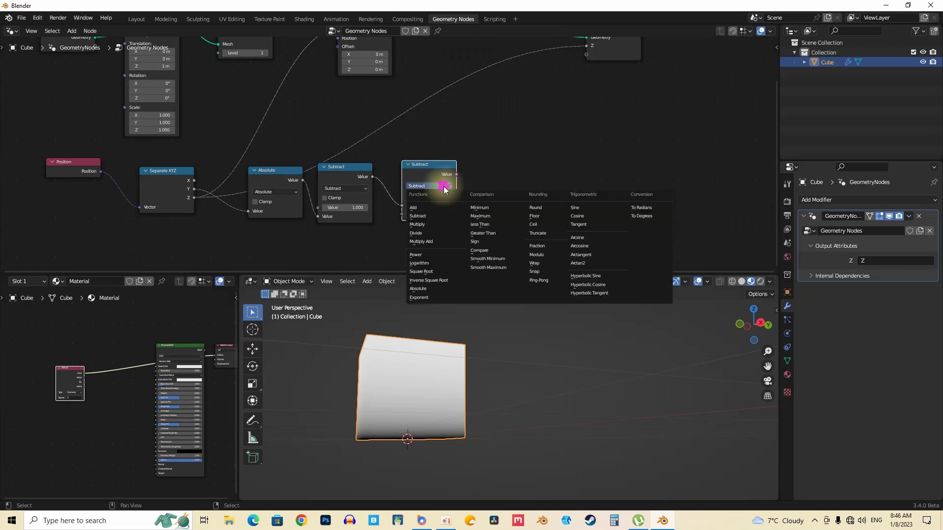
{"action": "left_click", "coordinate": [434, 224]}
{"action": "left_click_drag", "start_coordinate": [195, 198], "coordinate": [402, 214]}
Step: Connect Multiply's output to both Set Position's Selection and Group Output's Z
{"action": "middle_click_drag", "start_coordinate": [473, 184], "coordinate": [462, 228]}
{"action": "left_click_drag", "start_coordinate": [449, 230], "coordinate": [330, 102]}
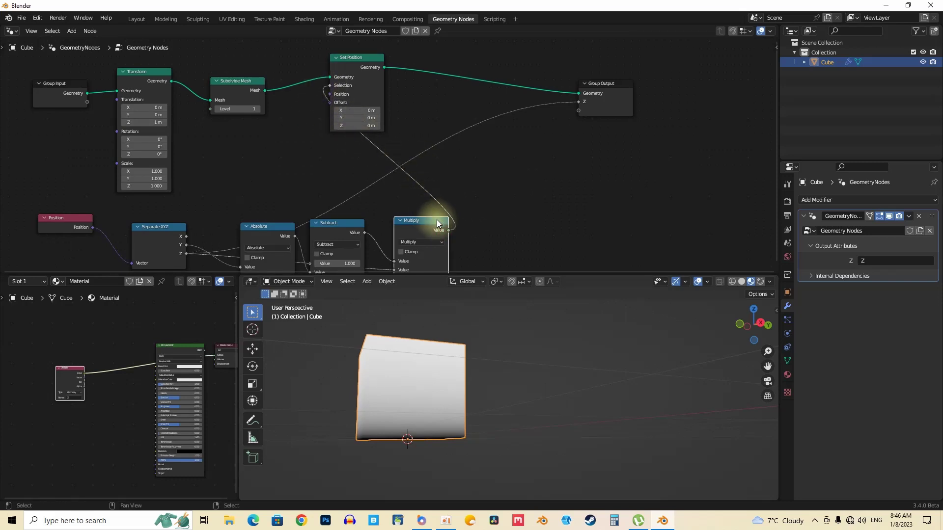
{"action": "mouse_move", "coordinate": [449, 230]}
{"action": "left_mouse_down"}
{"action": "mouse_move", "coordinate": [550, 116]}
{"action": "mouse_move", "coordinate": [578, 102]}
{"action": "left_mouse_up"}
{"action": "mouse_move", "coordinate": [456, 356]}
{"action": "middle_mouse_down"}
{"action": "mouse_move", "coordinate": [478, 379]}
{"action": "mouse_move", "coordinate": [489, 349]}
{"action": "mouse_move", "coordinate": [388, 364]}
{"action": "mouse_move", "coordinate": [448, 417]}
{"action": "mouse_move", "coordinate": [330, 436]}
{"action": "mouse_move", "coordinate": [353, 319]}
{"action": "middle_mouse_up"}
{"action": "middle_click_drag", "start_coordinate": [397, 364], "coordinate": [372, 392]}
{"action": "middle_click_drag", "start_coordinate": [394, 429], "coordinate": [334, 440]}
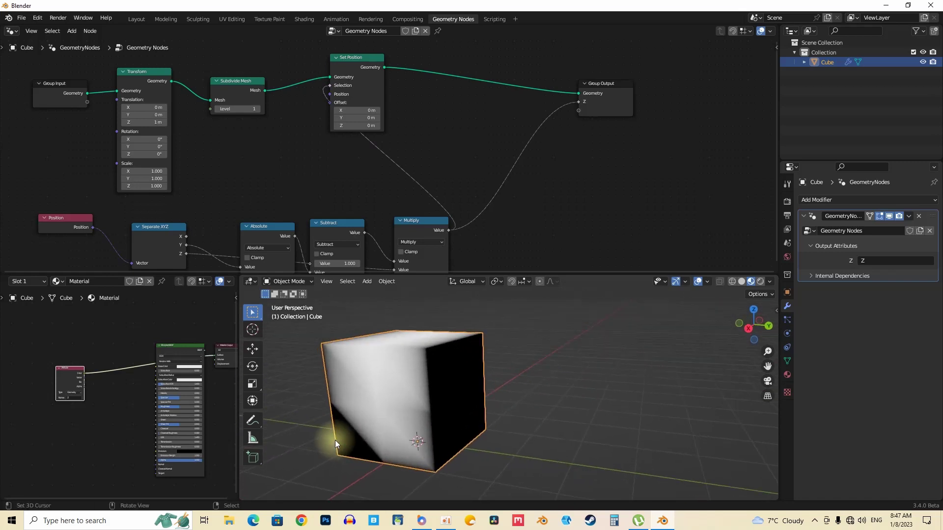
{"action": "middle_click_drag", "start_coordinate": [376, 358], "coordinate": [386, 329]}
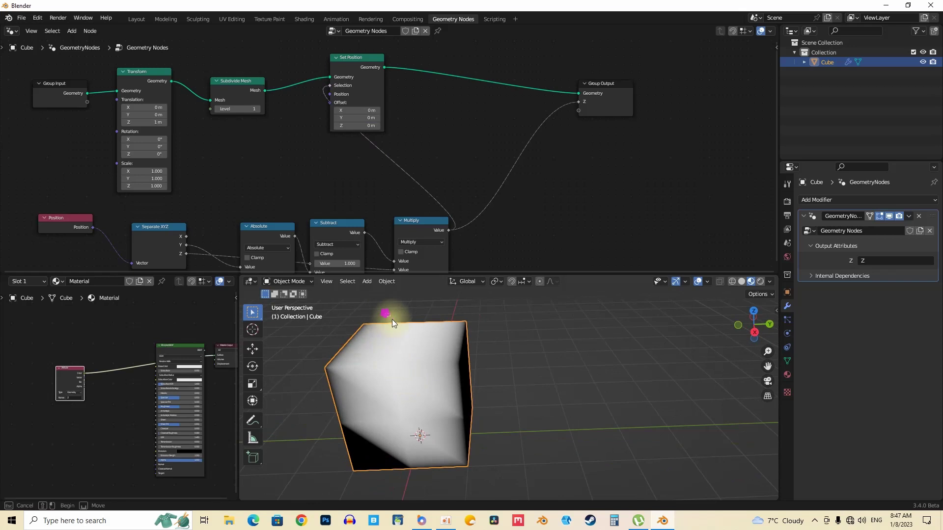
Step: Set Set Position's Z offset to 1.1 m and view the cube in solid shading
{"action": "mouse_move", "coordinate": [382, 134]}
{"action": "middle_mouse_down"}
{"action": "mouse_move", "coordinate": [390, 146]}
{"action": "mouse_move", "coordinate": [374, 120]}
{"action": "middle_mouse_up"}
{"action": "scroll", "coordinate": [369, 125], "scroll_direction": "up", "scroll_amount": 1}
{"action": "left_click_drag", "start_coordinate": [378, 134], "coordinate": [439, 134], "text": "shift"}
{"action": "mouse_move", "coordinate": [440, 335]}
{"action": "middle_mouse_down"}
{"action": "mouse_move", "coordinate": [466, 305]}
{"action": "mouse_move", "coordinate": [447, 320]}
{"action": "middle_mouse_up"}
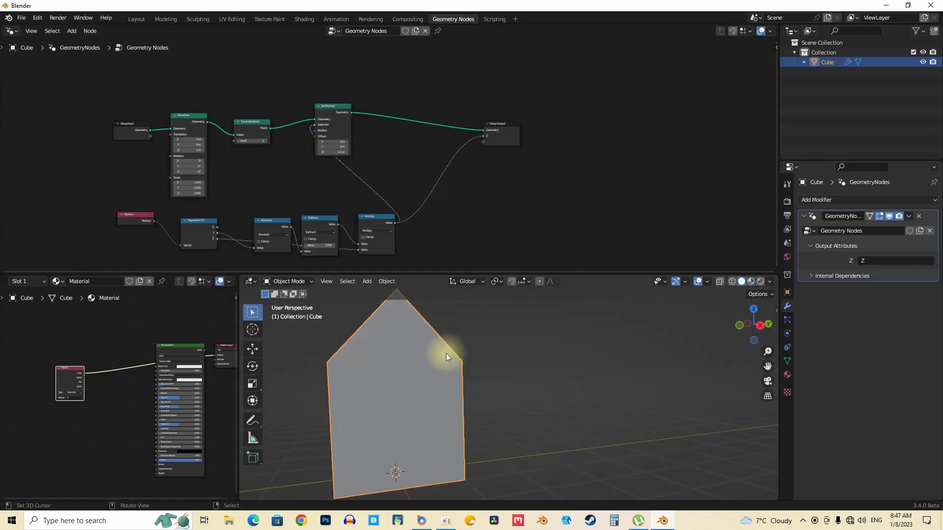
{"action": "mouse_move", "coordinate": [446, 353]}
{"action": "middle_mouse_down", "text": "shift"}
{"action": "mouse_move", "coordinate": [482, 397]}
{"action": "mouse_move", "coordinate": [416, 366]}
{"action": "mouse_move", "coordinate": [440, 385]}
{"action": "mouse_move", "coordinate": [469, 358]}
{"action": "middle_mouse_up", "text": "shift"}
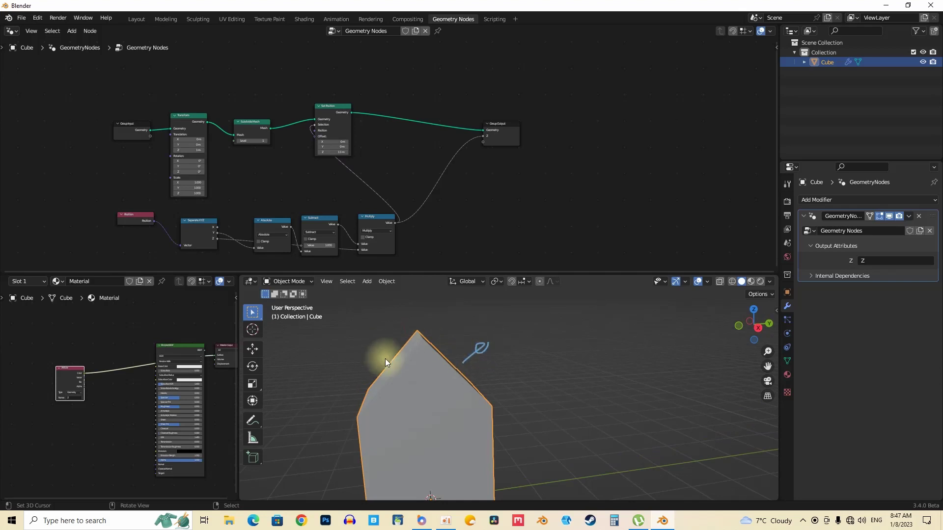
{"action": "middle_click_drag", "start_coordinate": [362, 330], "coordinate": [450, 353]}
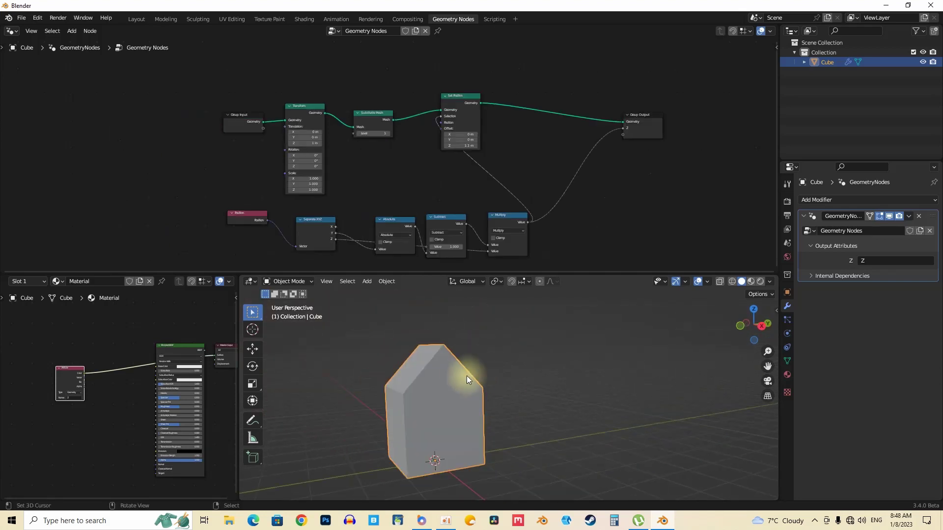
{"action": "mouse_move", "coordinate": [467, 376]}
{"action": "middle_mouse_down"}
{"action": "mouse_move", "coordinate": [419, 381]}
{"action": "mouse_move", "coordinate": [431, 379]}
{"action": "middle_mouse_up"}
{"action": "key", "text": "Tab"}
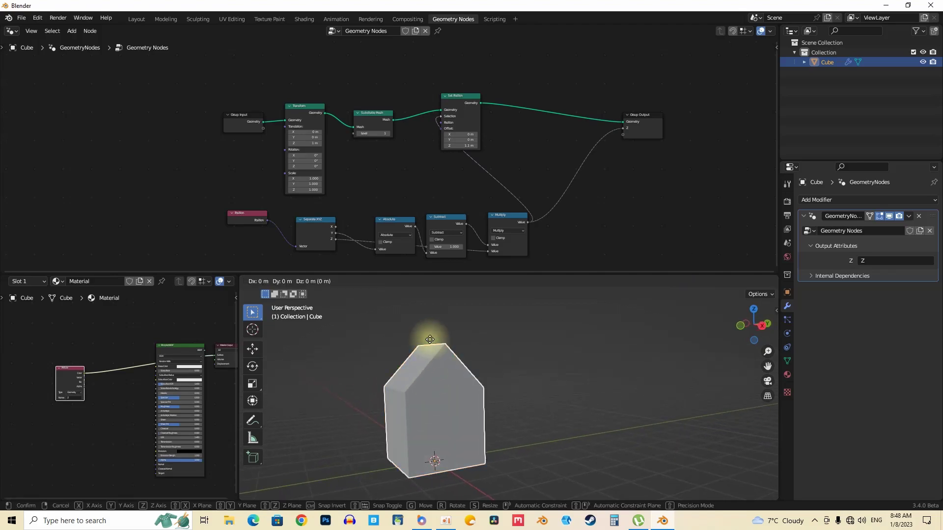
{"action": "left_click", "coordinate": [431, 345]}
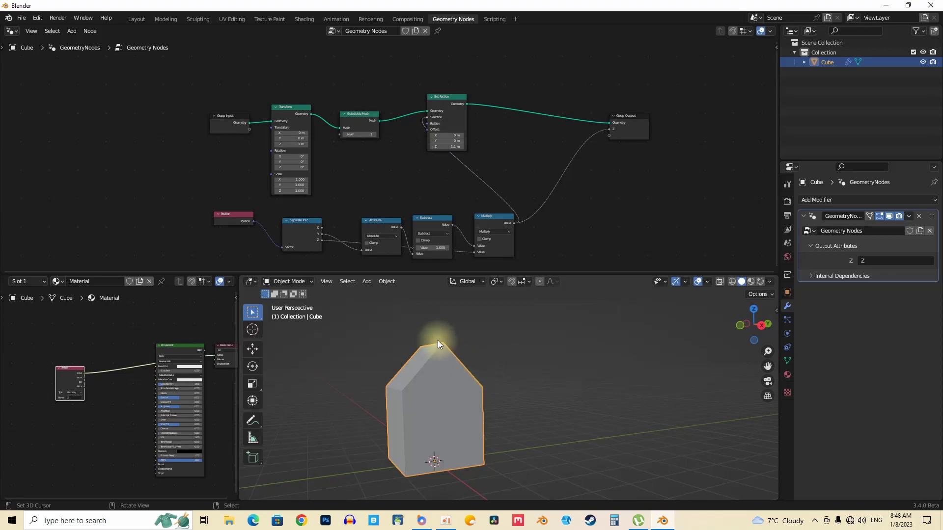
{"action": "middle_click_drag", "start_coordinate": [508, 379], "coordinate": [462, 377]}
Step: Move the Group Input and Transform nodes farther away from Subdivide Mesh
{"action": "middle_click_drag", "start_coordinate": [344, 187], "coordinate": [478, 193]}
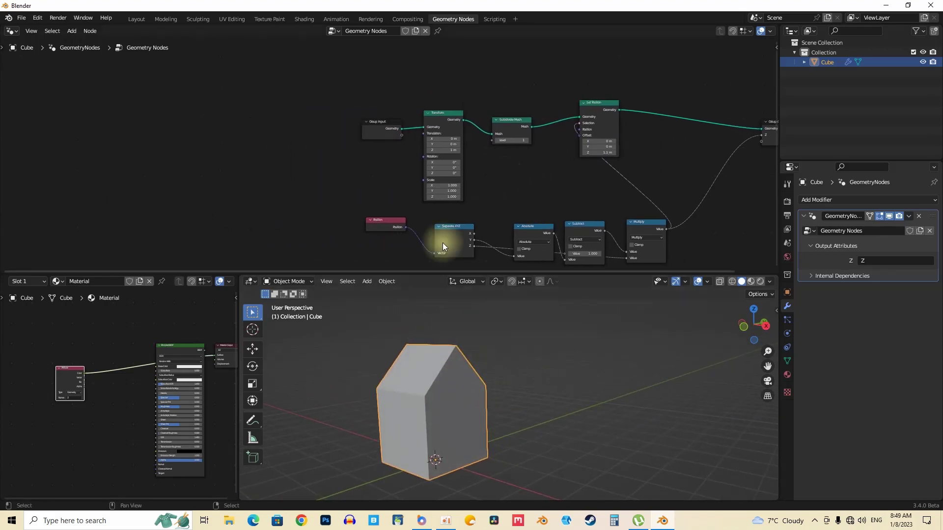
{"action": "middle_click_drag", "start_coordinate": [453, 384], "coordinate": [428, 383]}
{"action": "scroll", "coordinate": [406, 226], "scroll_direction": "up", "scroll_amount": 5}
{"action": "left_click_drag", "start_coordinate": [364, 83], "coordinate": [261, 87]}
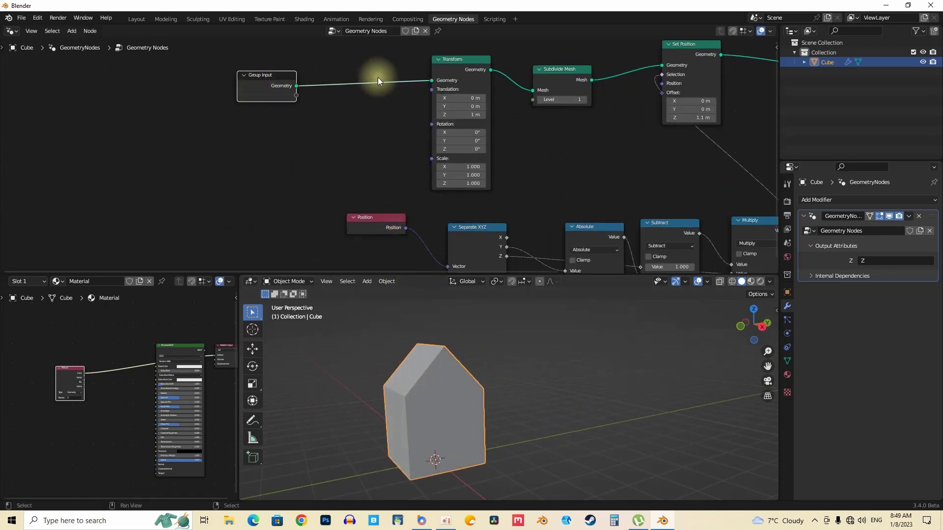
{"action": "left_click_drag", "start_coordinate": [464, 71], "coordinate": [388, 63]}
Step: Set the Transform node's Z scale to 0.650 and its Z translation to 0.63 m
{"action": "scroll", "coordinate": [387, 98], "scroll_direction": "up", "scroll_amount": 2}
{"action": "left_click_drag", "start_coordinate": [416, 229], "coordinate": [395, 229]}
{"action": "middle_click_drag", "start_coordinate": [498, 435], "coordinate": [443, 437]}
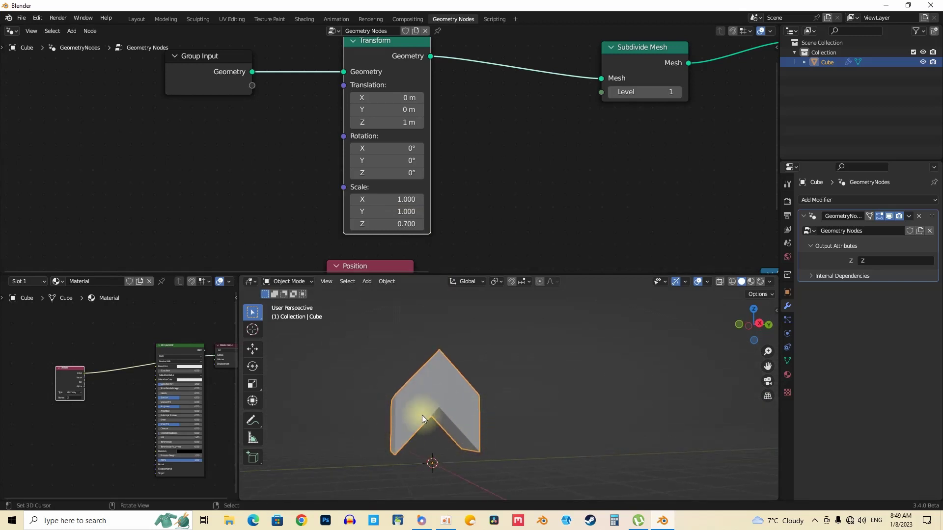
{"action": "left_click_drag", "start_coordinate": [406, 224], "coordinate": [406, 224]}
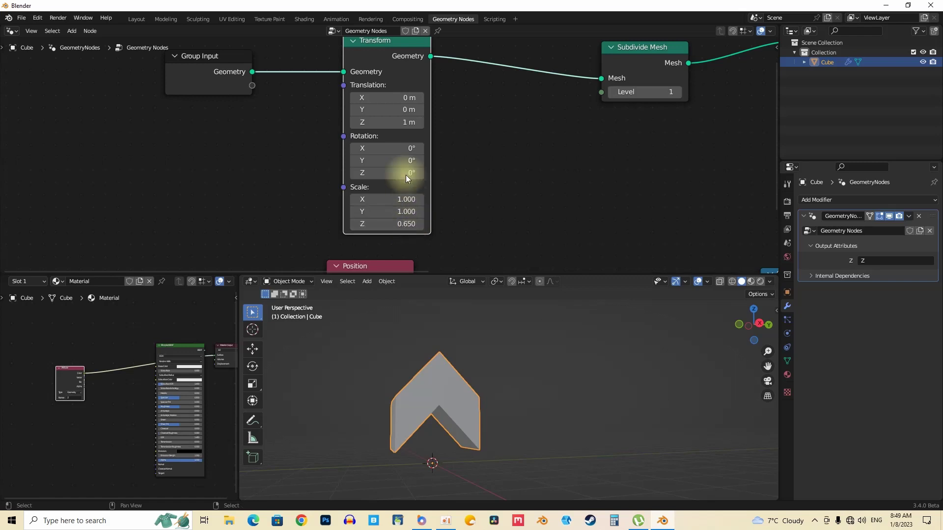
{"action": "left_click_drag", "start_coordinate": [407, 121], "coordinate": [436, 120]}
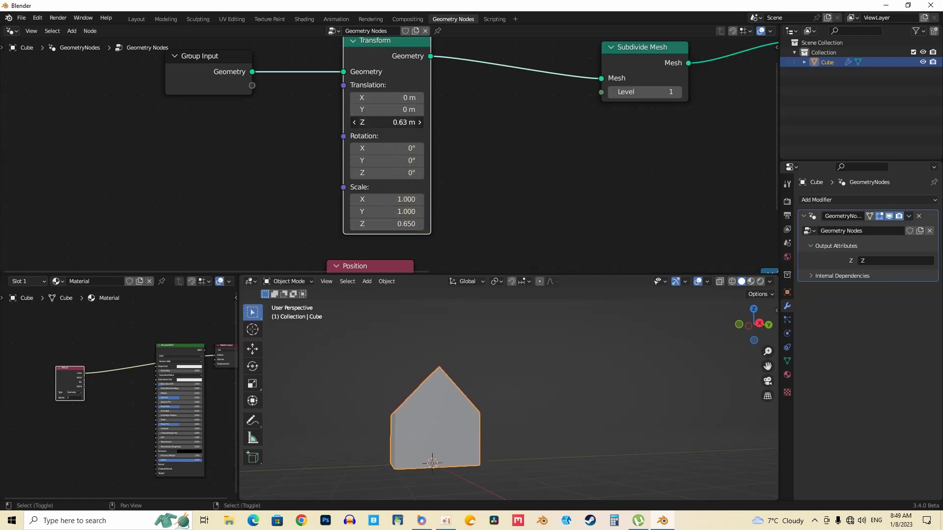
{"action": "middle_click_drag", "start_coordinate": [469, 386], "coordinate": [455, 425]}
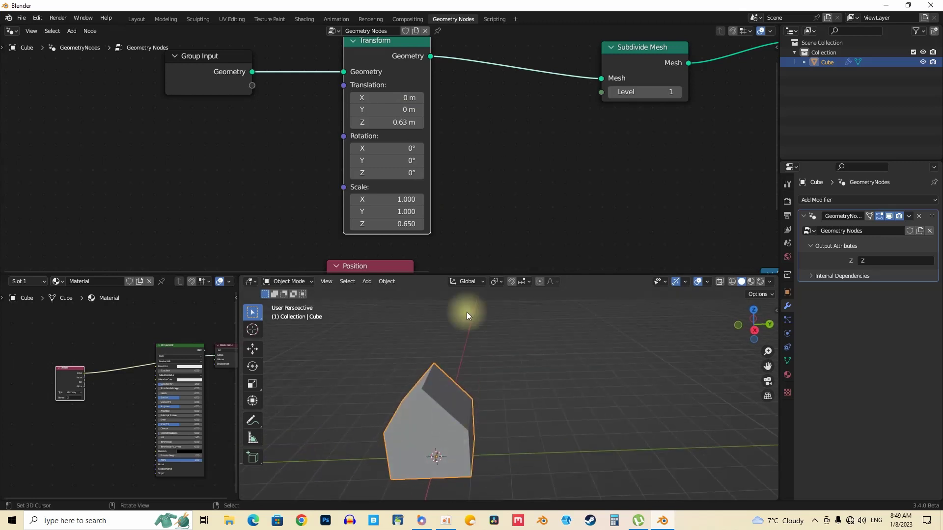
Step: Sketch annotation strokes over the house's walls and across the roof's base, and erase them
{"action": "scroll", "coordinate": [505, 169], "scroll_direction": "down", "scroll_amount": 10}
{"action": "middle_click_drag", "start_coordinate": [569, 137], "coordinate": [342, 135]}
{"action": "scroll", "coordinate": [522, 154], "scroll_direction": "down", "scroll_amount": 3, "text": "ctrl"}
{"action": "mouse_move", "coordinate": [464, 363]}
{"action": "middle_mouse_down"}
{"action": "mouse_move", "coordinate": [464, 391]}
{"action": "mouse_move", "coordinate": [458, 358]}
{"action": "mouse_move", "coordinate": [466, 380]}
{"action": "middle_mouse_up"}
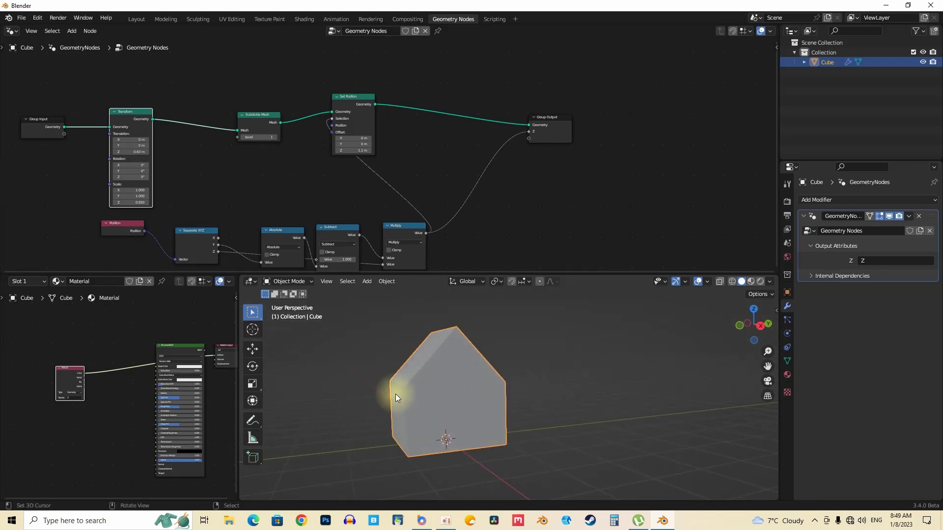
{"action": "mouse_move", "coordinate": [405, 387]}
{"action": "left_mouse_down"}
{"action": "mouse_move", "coordinate": [413, 456]}
{"action": "mouse_move", "coordinate": [429, 436]}
{"action": "left_mouse_up"}
{"action": "left_click", "coordinate": [499, 414]}
{"action": "mouse_move", "coordinate": [504, 381]}
{"action": "left_mouse_down"}
{"action": "mouse_move", "coordinate": [503, 328]}
{"action": "mouse_move", "coordinate": [379, 320]}
{"action": "mouse_move", "coordinate": [391, 383]}
{"action": "left_mouse_up"}
{"action": "right_click_drag", "start_coordinate": [393, 347], "coordinate": [362, 436]}
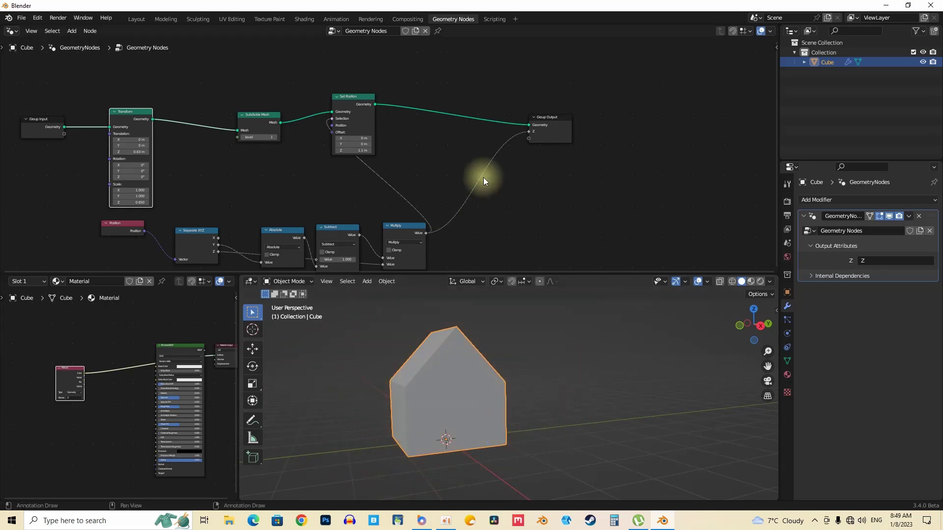
Step: Move the Group Output node farther away from Set Position to make room between them
{"action": "middle_click_drag", "start_coordinate": [477, 181], "coordinate": [353, 190]}
{"action": "left_click_drag", "start_coordinate": [425, 137], "coordinate": [502, 127]}
{"action": "middle_click_drag", "start_coordinate": [330, 186], "coordinate": [372, 137]}
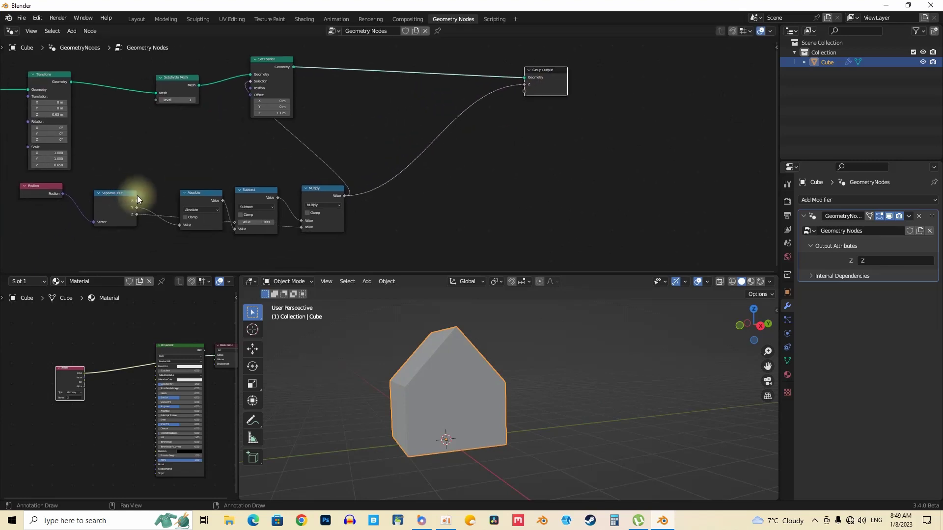
{"action": "middle_click_drag", "start_coordinate": [216, 176], "coordinate": [213, 200]}
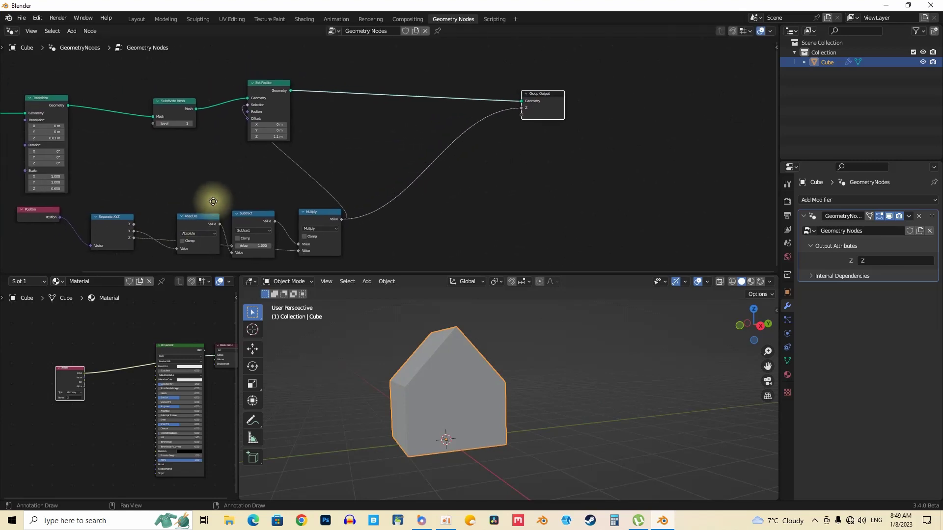
Step: Switch the viewport to material preview and connect Separate XYZ's Z to Group Output's Z
{"action": "left_click", "coordinate": [750, 282]}
{"action": "left_click_drag", "start_coordinate": [135, 237], "coordinate": [522, 107]}
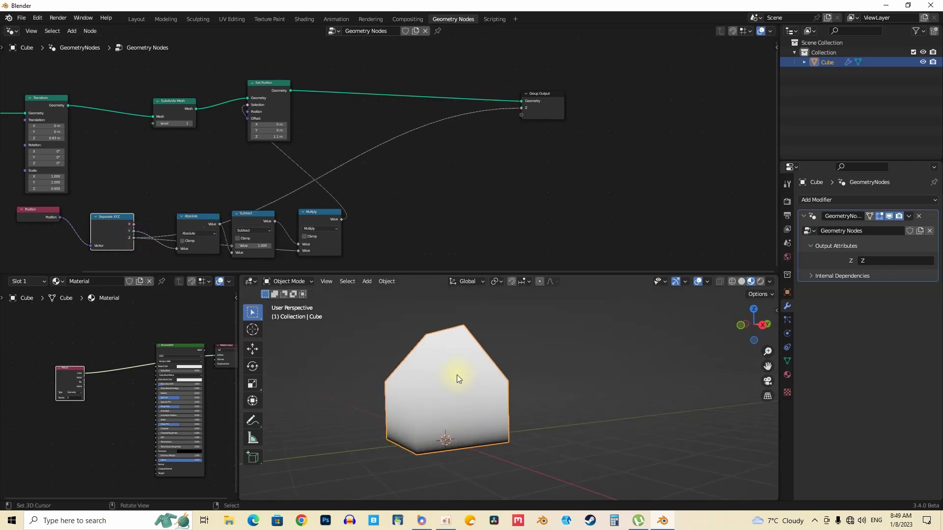
{"action": "middle_click_drag", "start_coordinate": [457, 375], "coordinate": [457, 342]}
Step: Add an Extrude Mesh node on the geometry link between Set Position and Group Output
{"action": "scroll", "coordinate": [374, 124], "scroll_direction": "up", "scroll_amount": 2}
{"action": "middle_click_drag", "start_coordinate": [374, 125], "coordinate": [378, 126]}
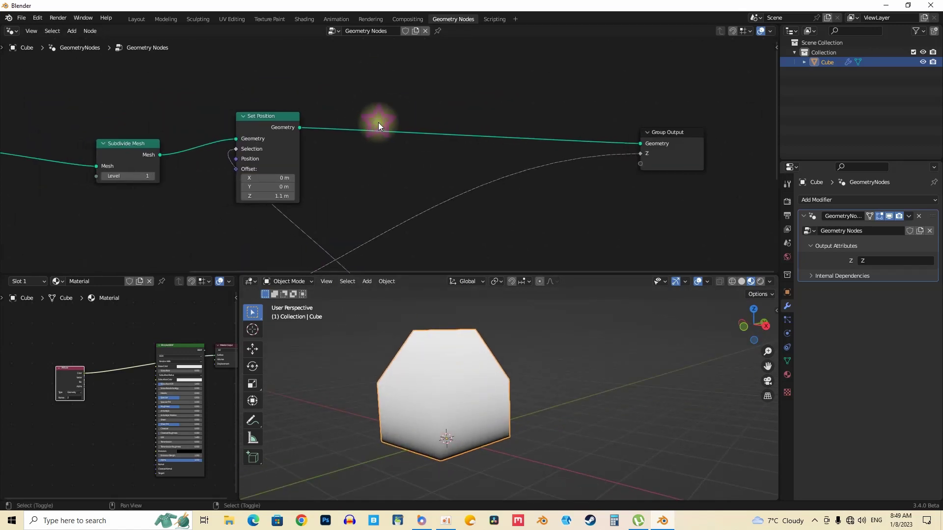
{"action": "key", "text": "shift+a"}
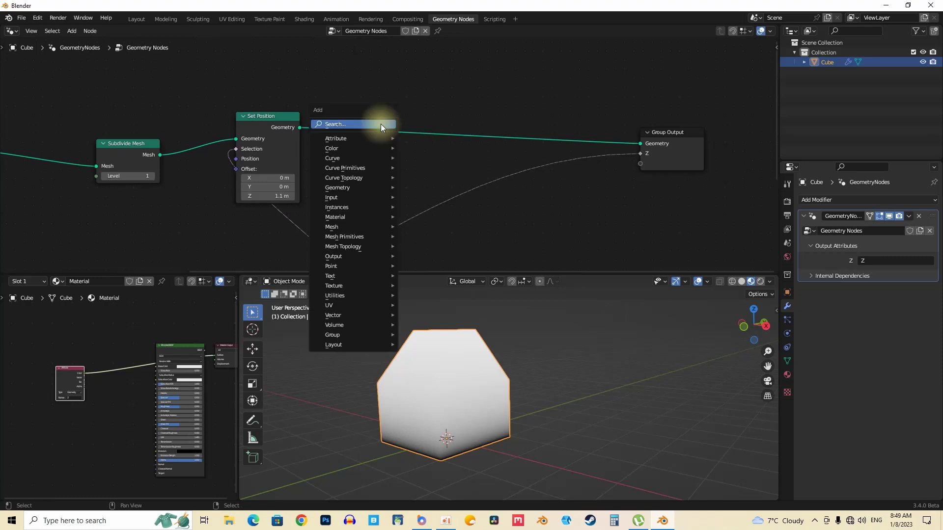
{"action": "left_click", "coordinate": [381, 123]}
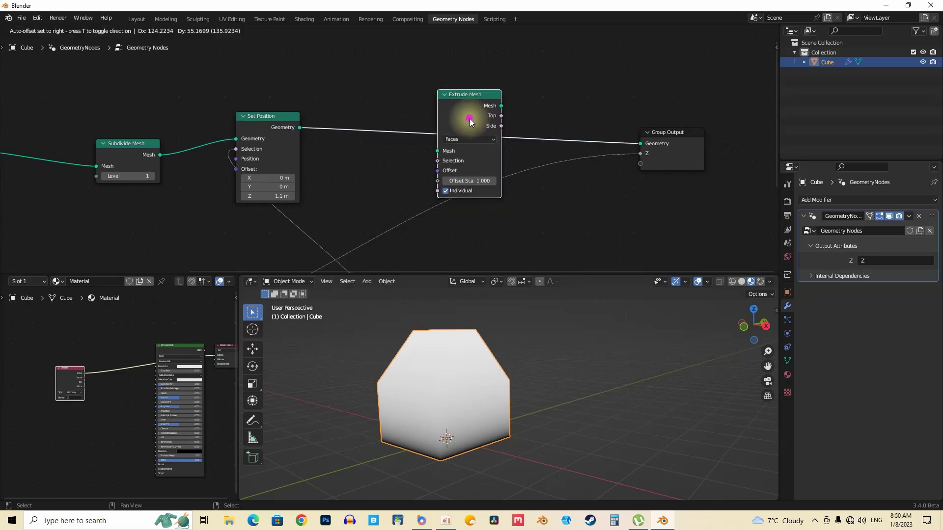
{"action": "left_click", "coordinate": [469, 121]}
{"action": "left_click_drag", "start_coordinate": [471, 111], "coordinate": [486, 105]}
{"action": "scroll", "coordinate": [470, 141], "scroll_direction": "down", "scroll_amount": 2}
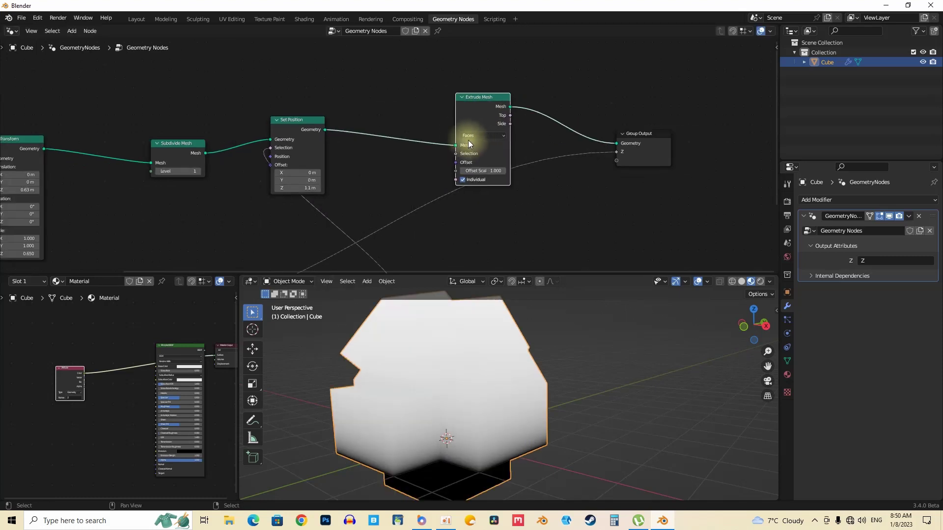
Step: Add a reroute point on the link into Group Output's Z and connect it to Extrude Mesh's Selection
{"action": "middle_click_drag", "start_coordinate": [469, 141], "coordinate": [479, 91]}
{"action": "scroll", "coordinate": [339, 148], "scroll_direction": "down", "scroll_amount": 3}
{"action": "middle_click_drag", "start_coordinate": [339, 148], "coordinate": [366, 135]}
{"action": "right_click_drag", "start_coordinate": [414, 138], "coordinate": [426, 152], "text": "shift"}
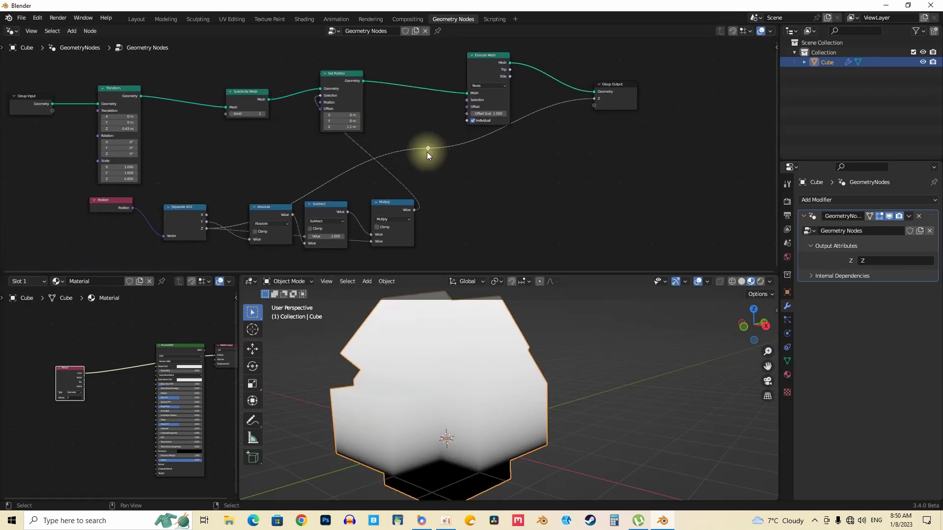
{"action": "scroll", "coordinate": [411, 143], "scroll_direction": "up", "scroll_amount": 2}
{"action": "middle_click_drag", "start_coordinate": [411, 143], "coordinate": [395, 177]}
{"action": "left_click_drag", "start_coordinate": [420, 184], "coordinate": [475, 113]}
{"action": "middle_click_drag", "start_coordinate": [491, 315], "coordinate": [457, 321]}
{"action": "left_click_drag", "start_coordinate": [400, 383], "coordinate": [480, 446]}
Step: Select the Absolute, Subtract and Multiply nodes together
{"action": "scroll", "coordinate": [450, 228], "scroll_direction": "down", "scroll_amount": 3}
{"action": "left_click_drag", "start_coordinate": [310, 197], "coordinate": [430, 237]}
{"action": "middle_click_drag", "start_coordinate": [430, 237], "coordinate": [436, 211]}
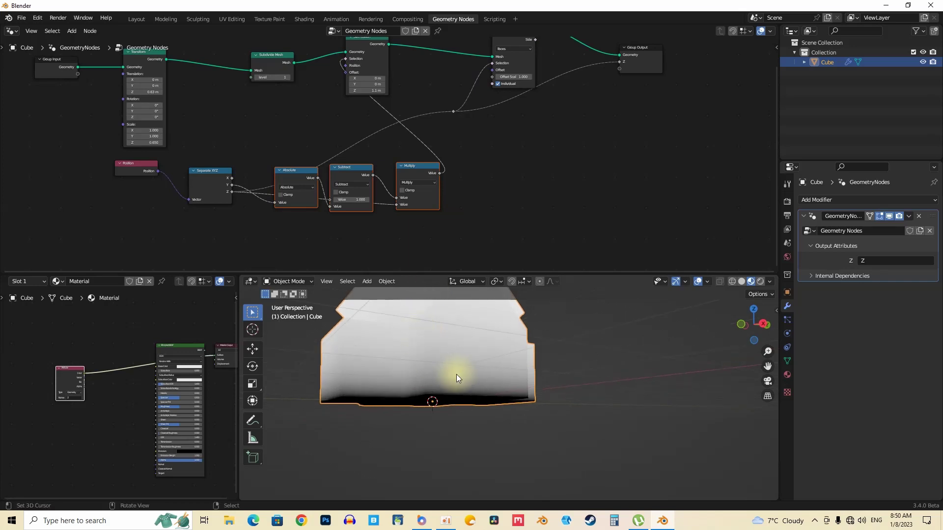
Step: Trace annotation strokes over the extruded mesh's height and sides from several angles, and erase them
{"action": "left_click_drag", "start_coordinate": [443, 391], "coordinate": [438, 340]}
{"action": "right_click_drag", "start_coordinate": [425, 320], "coordinate": [436, 395]}
{"action": "key", "text": "Escape"}
{"action": "mouse_move", "coordinate": [372, 357]}
{"action": "middle_mouse_down"}
{"action": "mouse_move", "coordinate": [371, 397]}
{"action": "mouse_move", "coordinate": [349, 391]}
{"action": "middle_mouse_up"}
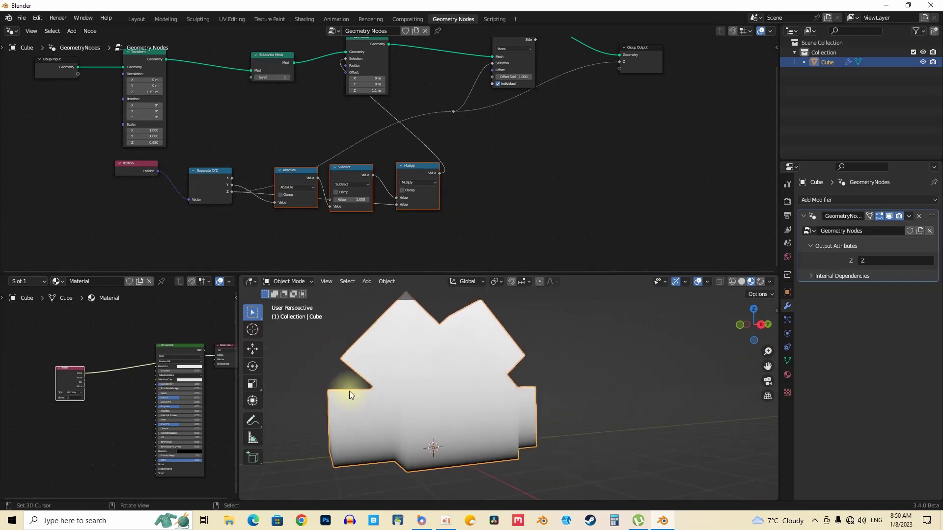
{"action": "middle_click_drag", "start_coordinate": [398, 368], "coordinate": [358, 354]}
{"action": "mouse_move", "coordinate": [363, 298]}
{"action": "left_mouse_down"}
{"action": "mouse_move", "coordinate": [294, 320]}
{"action": "mouse_move", "coordinate": [402, 405]}
{"action": "left_mouse_up"}
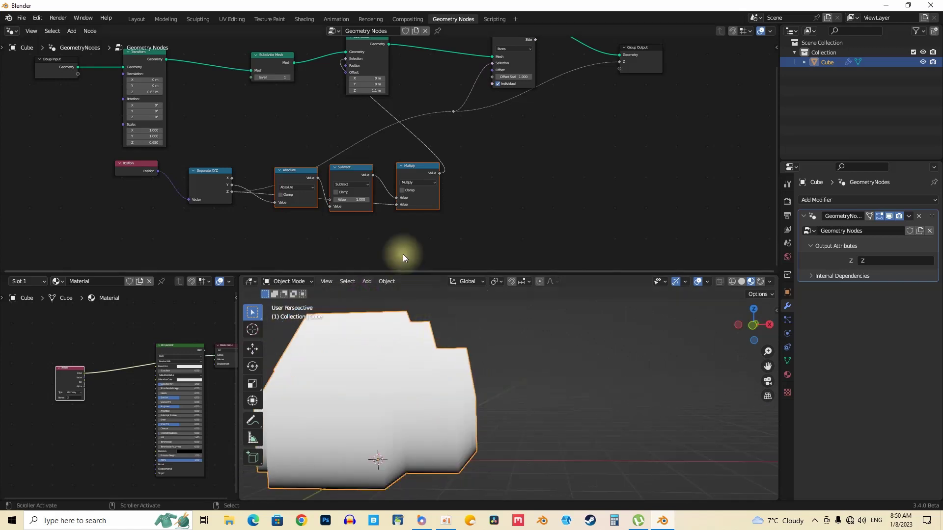
Step: Move the Absolute, Subtract and Multiply nodes lower than Separate XYZ to free space above them
{"action": "scroll", "coordinate": [406, 211], "scroll_direction": "down", "scroll_amount": 5}
{"action": "middle_click_drag", "start_coordinate": [405, 211], "coordinate": [443, 212]}
{"action": "scroll", "coordinate": [443, 212], "scroll_direction": "up", "scroll_amount": 4}
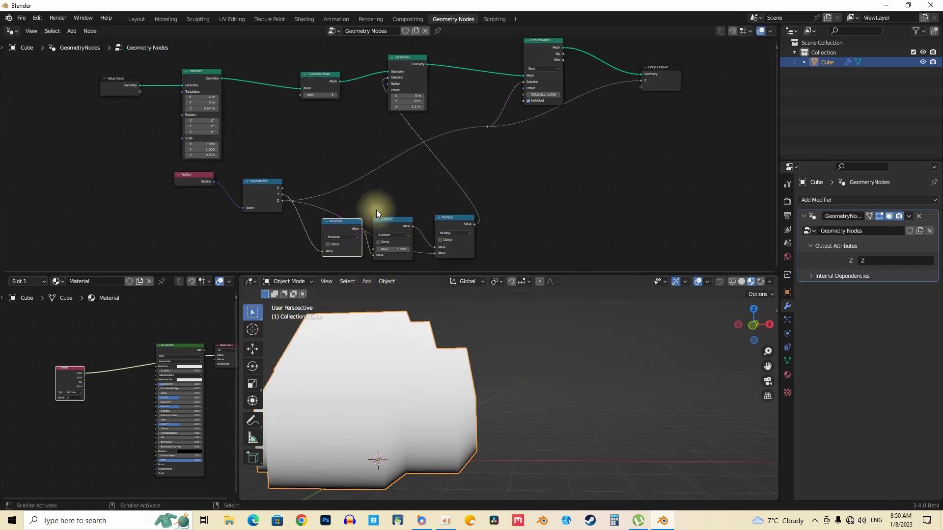
Step: Duplicate the Absolute node into the free space above the math nodes and set the copy to Subtract
{"action": "key", "text": "shift+d"}
{"action": "left_click", "coordinate": [420, 182]}
{"action": "scroll", "coordinate": [420, 181], "scroll_direction": "up", "scroll_amount": 7}
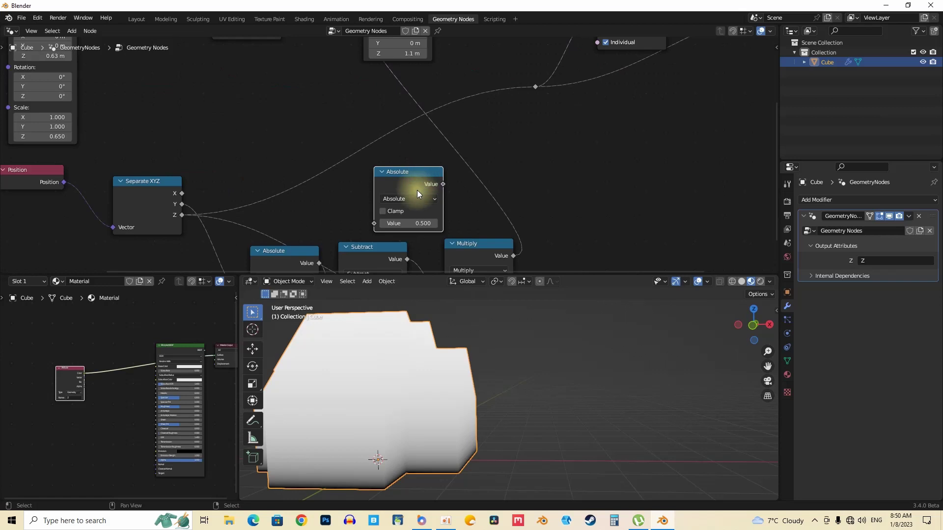
{"action": "left_click", "coordinate": [416, 199]}
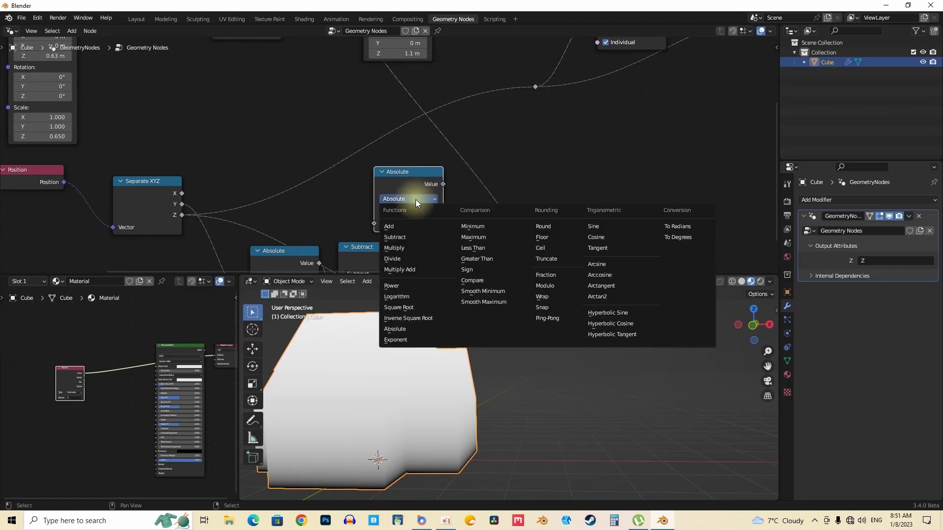
{"action": "left_click", "coordinate": [395, 237]}
Step: Mark the extruded mesh's vertical direction at its base with an annotation stroke and erase it
{"action": "middle_click_drag", "start_coordinate": [392, 422], "coordinate": [390, 396]}
{"action": "mouse_move", "coordinate": [392, 394]}
{"action": "left_mouse_down"}
{"action": "mouse_move", "coordinate": [390, 474]}
{"action": "mouse_move", "coordinate": [379, 459]}
{"action": "mouse_move", "coordinate": [391, 458]}
{"action": "left_mouse_up"}
{"action": "mouse_move", "coordinate": [396, 450]}
{"action": "right_mouse_down"}
{"action": "mouse_move", "coordinate": [404, 453]}
{"action": "mouse_move", "coordinate": [403, 423]}
{"action": "right_mouse_up"}
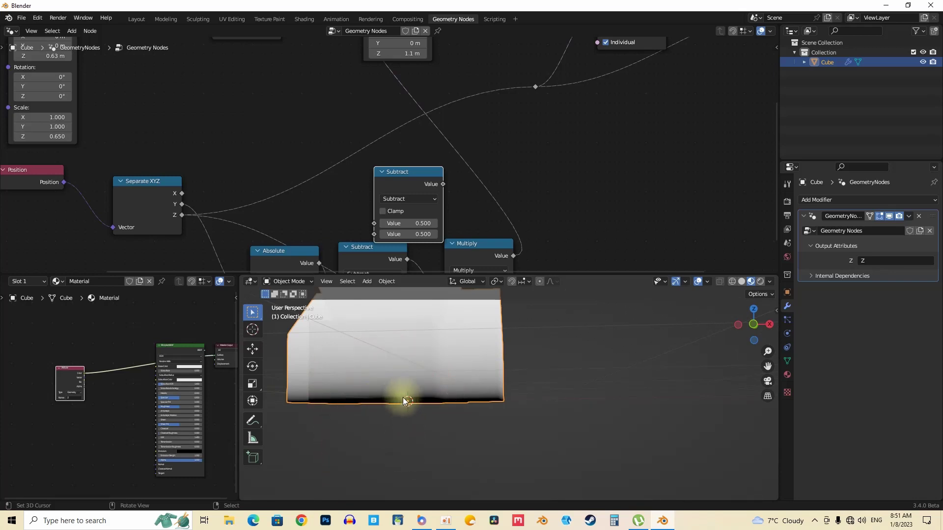
Step: Mark the mesh's height from the base and a horizontal cutoff line with annotation strokes, and erase them
{"action": "middle_click_drag", "start_coordinate": [385, 394], "coordinate": [443, 408]}
{"action": "mouse_move", "coordinate": [441, 410]}
{"action": "left_mouse_down"}
{"action": "mouse_move", "coordinate": [431, 368]}
{"action": "mouse_move", "coordinate": [440, 376]}
{"action": "left_mouse_up"}
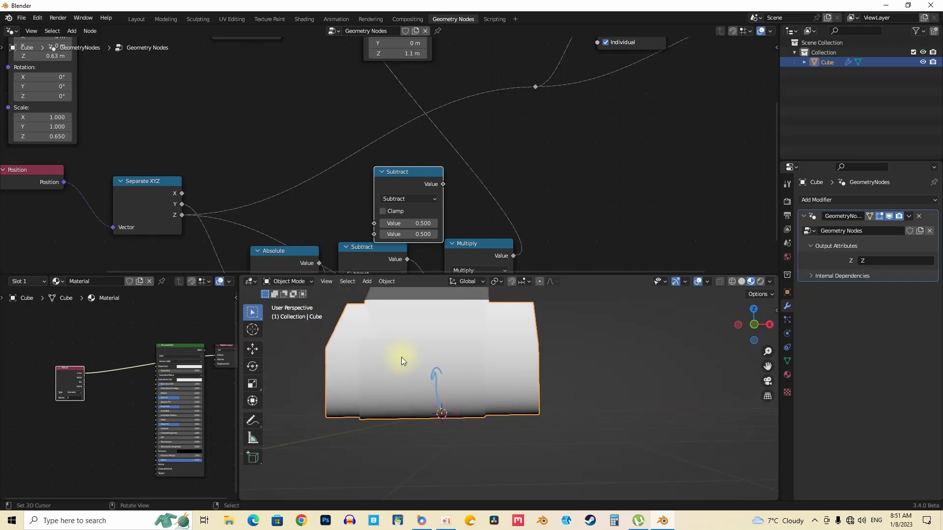
{"action": "mouse_move", "coordinate": [419, 361]}
{"action": "left_mouse_down"}
{"action": "mouse_move", "coordinate": [421, 347]}
{"action": "mouse_move", "coordinate": [426, 358]}
{"action": "left_mouse_up"}
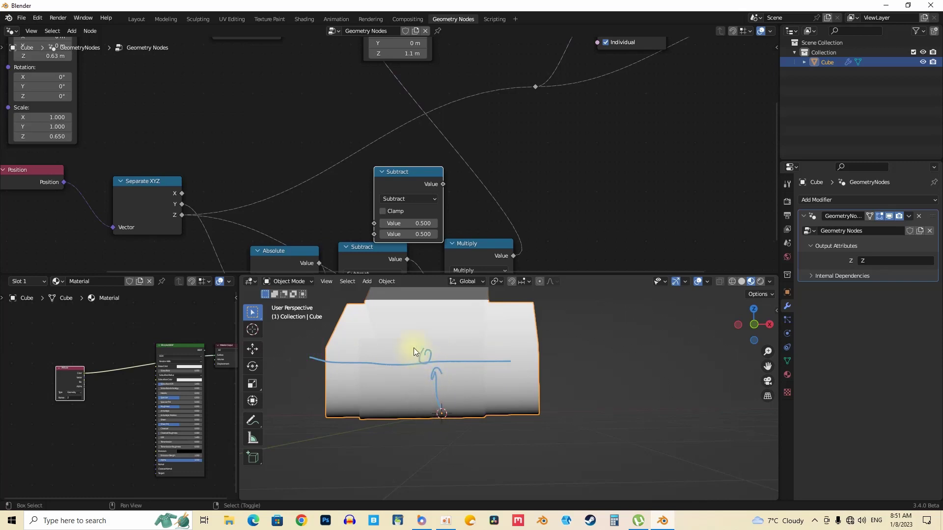
{"action": "middle_click_drag", "start_coordinate": [413, 349], "coordinate": [410, 384]}
{"action": "left_click_drag", "start_coordinate": [334, 363], "coordinate": [540, 374]}
{"action": "left_click_drag", "start_coordinate": [424, 366], "coordinate": [432, 383]}
{"action": "mouse_move", "coordinate": [378, 386]}
{"action": "right_mouse_down"}
{"action": "mouse_move", "coordinate": [573, 414]}
{"action": "mouse_move", "coordinate": [347, 463]}
{"action": "right_mouse_up"}
Step: Feed Separate XYZ's Z into the new Subtract node and link the Subtract value to the Group Output's Z
{"action": "middle_click_drag", "start_coordinate": [502, 214], "coordinate": [474, 234]}
{"action": "scroll", "coordinate": [473, 233], "scroll_direction": "down", "scroll_amount": 1}
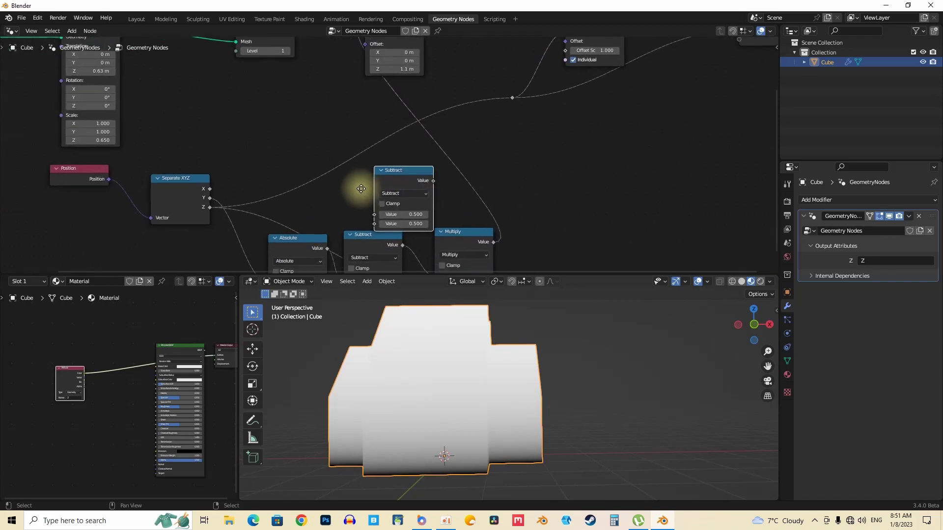
{"action": "left_click_drag", "start_coordinate": [212, 202], "coordinate": [374, 210]}
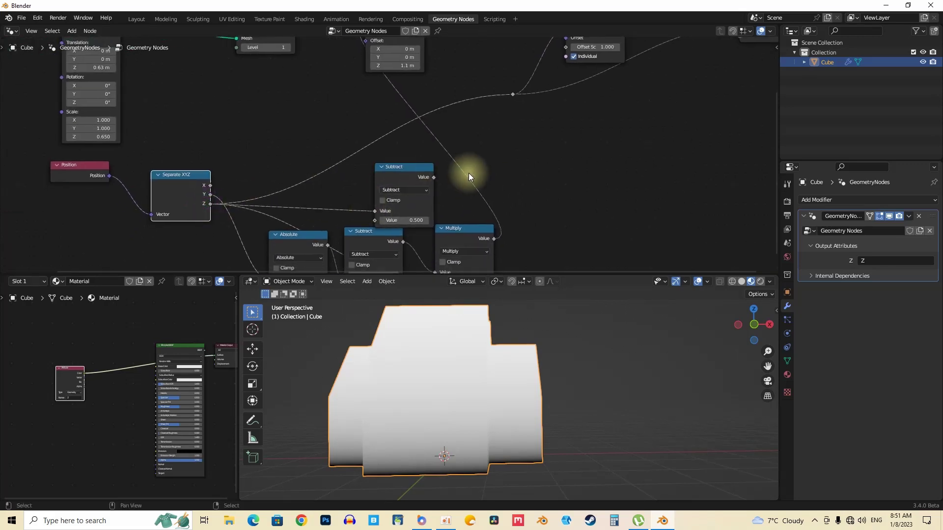
{"action": "middle_click_drag", "start_coordinate": [470, 172], "coordinate": [387, 205]}
{"action": "left_click_drag", "start_coordinate": [374, 210], "coordinate": [678, 60]}
{"action": "middle_click_drag", "start_coordinate": [423, 202], "coordinate": [466, 158]}
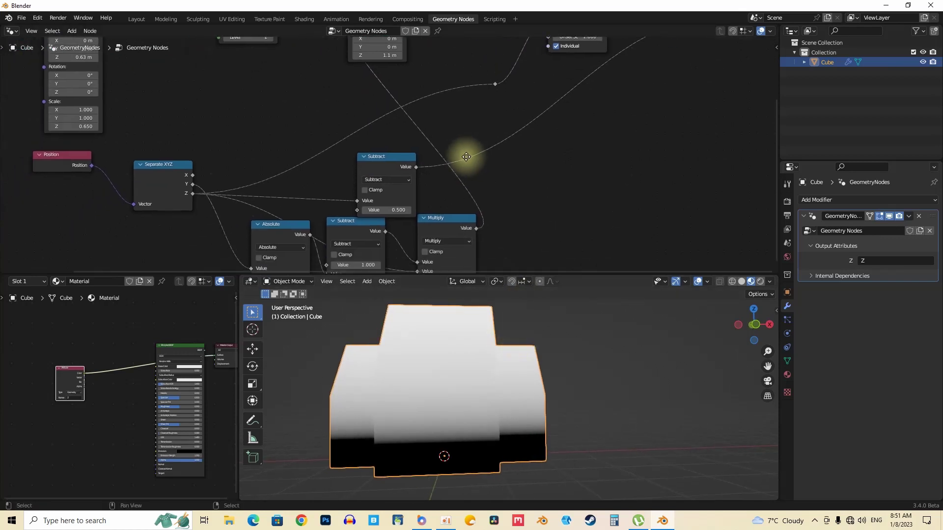
Step: Move the new Subtract node slightly higher and set its second value to 1.120
{"action": "left_click_drag", "start_coordinate": [380, 161], "coordinate": [376, 148]}
{"action": "left_click_drag", "start_coordinate": [385, 197], "coordinate": [458, 197]}
{"action": "middle_click_drag", "start_coordinate": [379, 300], "coordinate": [441, 314]}
{"action": "middle_click_drag", "start_coordinate": [416, 147], "coordinate": [399, 194]}
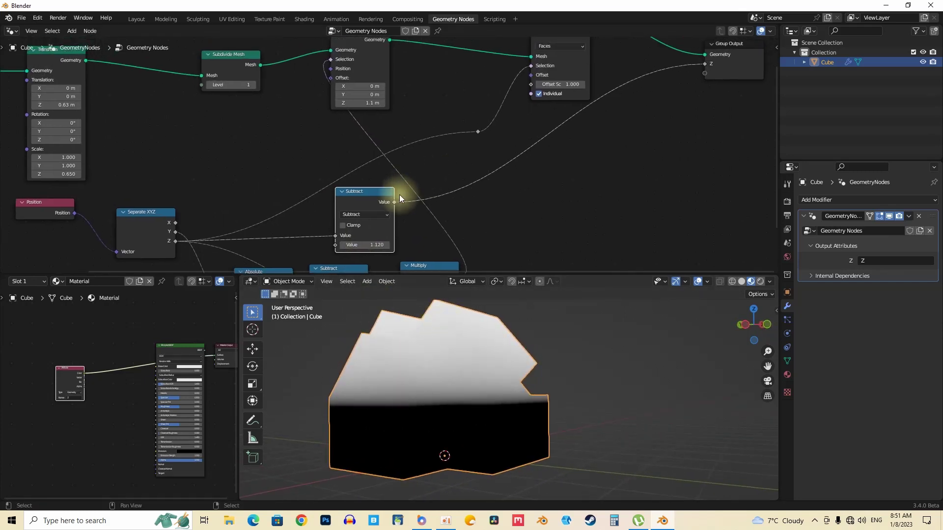
Step: Link the Subtract value through the reroute to Extrude Mesh's Selection and raise the subtracted value to 1.550
{"action": "left_click_drag", "start_coordinate": [395, 202], "coordinate": [475, 132]}
{"action": "middle_click_drag", "start_coordinate": [526, 320], "coordinate": [546, 323]}
{"action": "middle_click_drag", "start_coordinate": [440, 231], "coordinate": [457, 232]}
{"action": "middle_click_drag", "start_coordinate": [438, 358], "coordinate": [486, 367]}
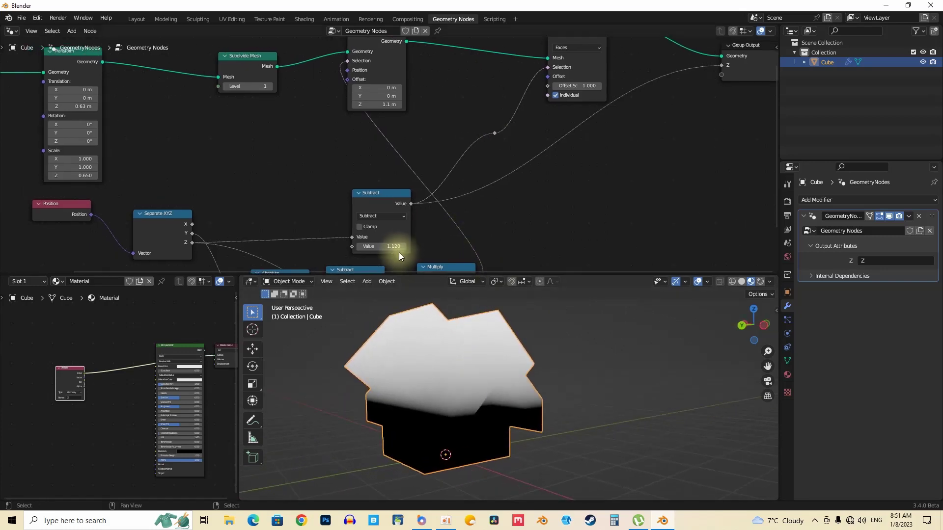
{"action": "left_click_drag", "start_coordinate": [387, 247], "coordinate": [395, 247]}
Step: Switch the viewport to solid shading and view the extruded roof from its gable end
{"action": "middle_click_drag", "start_coordinate": [414, 339], "coordinate": [452, 384]}
{"action": "scroll", "coordinate": [490, 190], "scroll_direction": "down", "scroll_amount": 1}
{"action": "middle_click_drag", "start_coordinate": [490, 190], "coordinate": [417, 239]}
{"action": "left_click", "coordinate": [741, 280]}
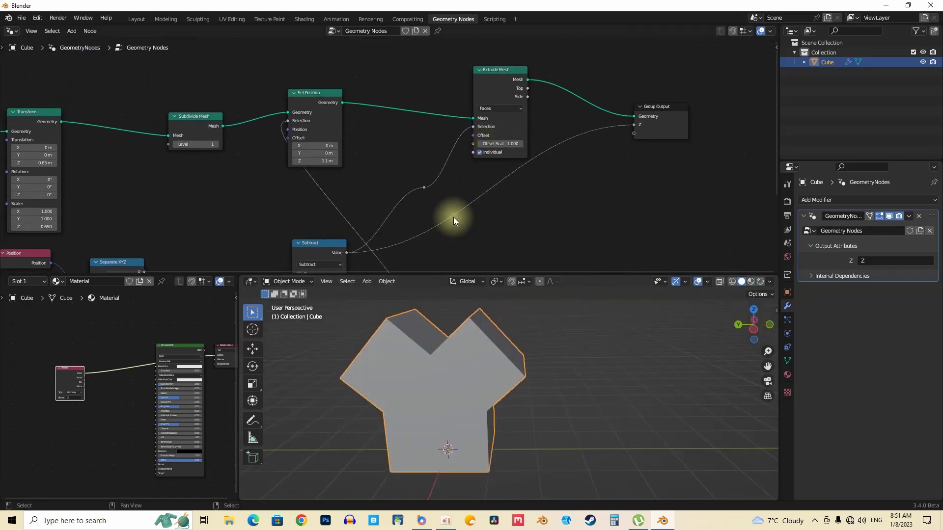
{"action": "scroll", "coordinate": [453, 187], "scroll_direction": "up", "scroll_amount": 2}
{"action": "middle_click_drag", "start_coordinate": [417, 350], "coordinate": [438, 372]}
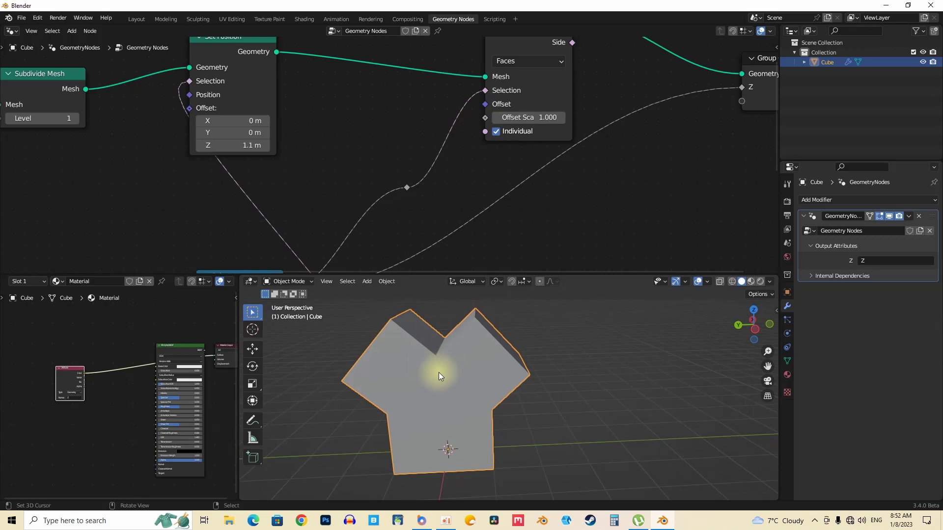
Step: Turn off Individual on the Extrude Mesh node and set its Offset Scale to 0.290
{"action": "middle_click_drag", "start_coordinate": [489, 186], "coordinate": [463, 221]}
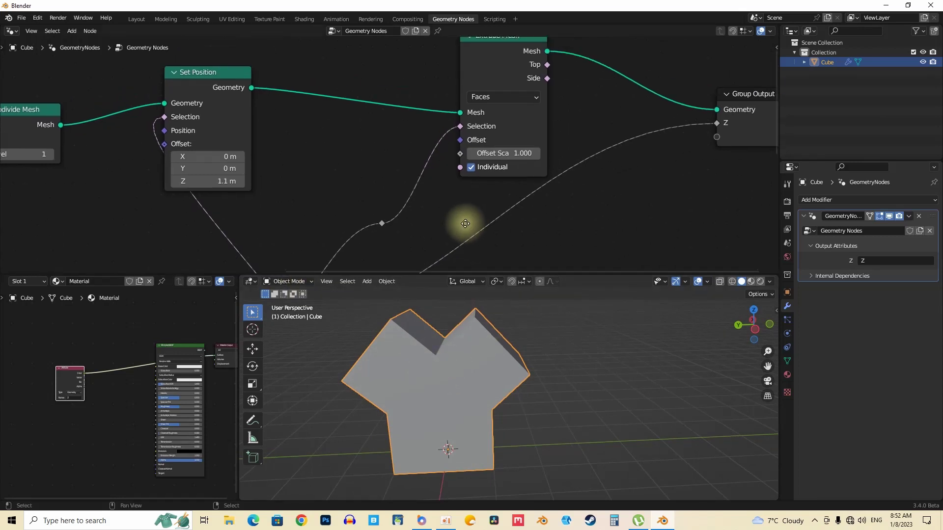
{"action": "left_click", "coordinate": [470, 167]}
{"action": "middle_click_drag", "start_coordinate": [467, 493], "coordinate": [483, 373]}
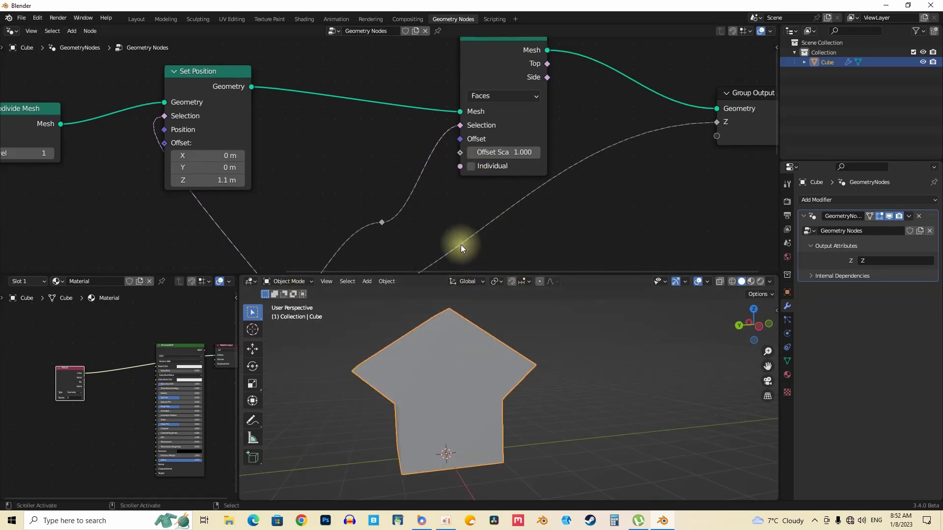
{"action": "left_click_drag", "start_coordinate": [513, 152], "coordinate": [479, 152]}
{"action": "middle_click_drag", "start_coordinate": [486, 373], "coordinate": [517, 367]}
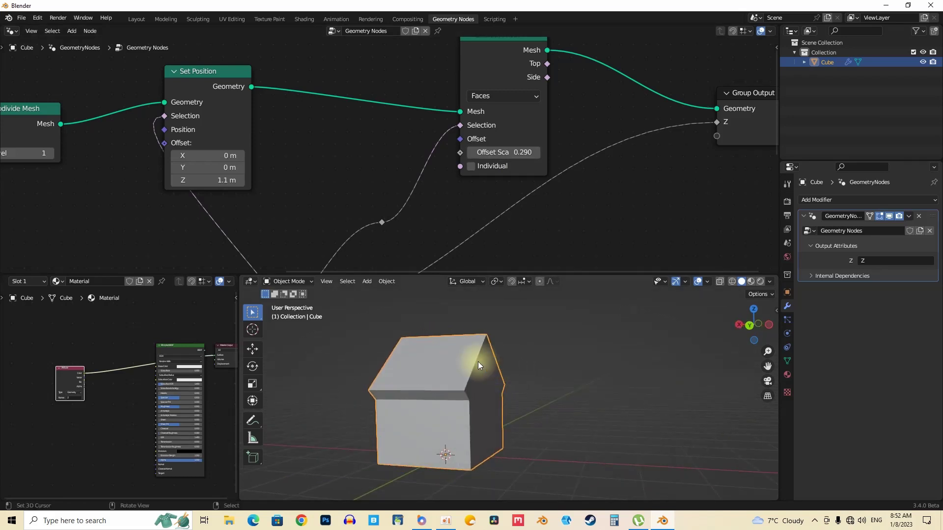
Step: Display the house in wireframe and examine the side faces created by the roof extrusion
{"action": "mouse_move", "coordinate": [455, 357]}
{"action": "left_mouse_down"}
{"action": "mouse_move", "coordinate": [498, 362]}
{"action": "mouse_move", "coordinate": [488, 364]}
{"action": "left_mouse_up"}
{"action": "key", "text": "ctrl+z"}
{"action": "scroll", "coordinate": [552, 153], "scroll_direction": "down", "scroll_amount": 5}
{"action": "middle_click_drag", "start_coordinate": [556, 152], "coordinate": [379, 196]}
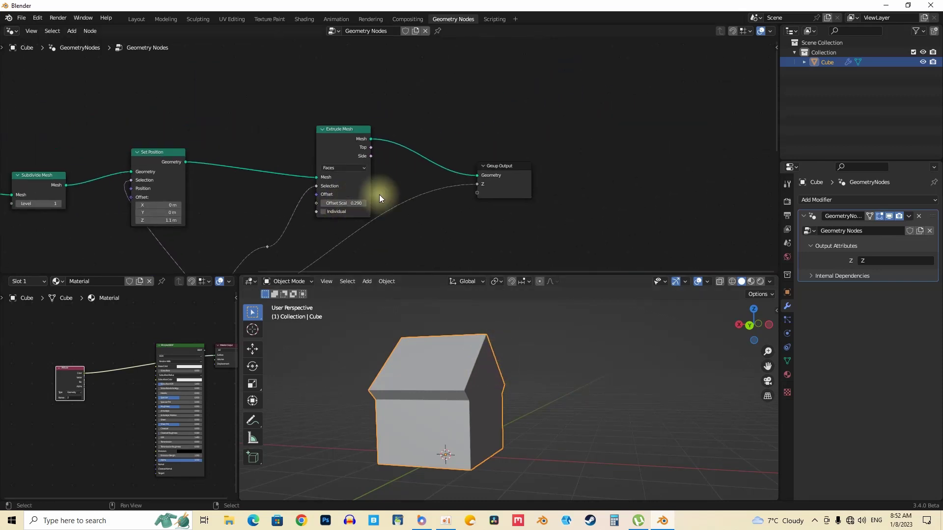
{"action": "scroll", "coordinate": [375, 182], "scroll_direction": "up", "scroll_amount": 6}
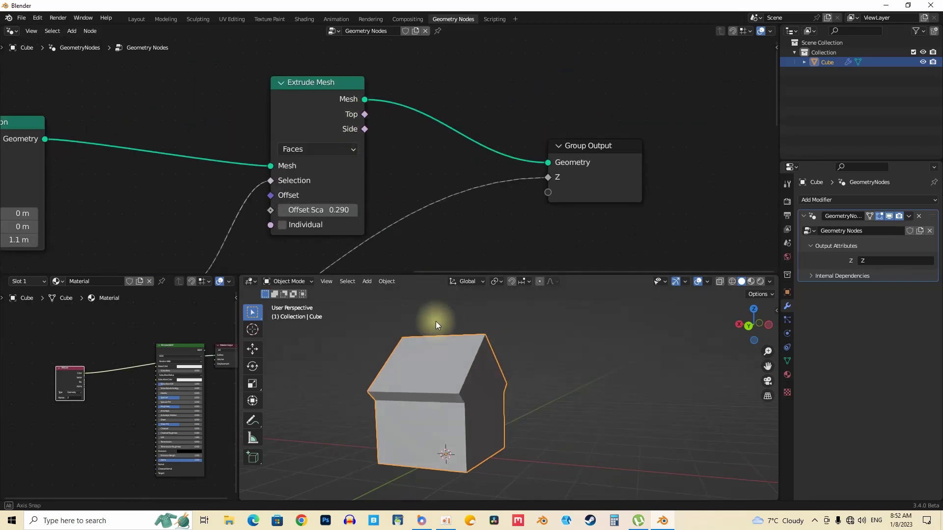
{"action": "key", "text": "shift+z"}
{"action": "scroll", "coordinate": [533, 372], "scroll_direction": "up", "scroll_amount": 4}
{"action": "middle_click_drag", "start_coordinate": [593, 343], "coordinate": [530, 332]}
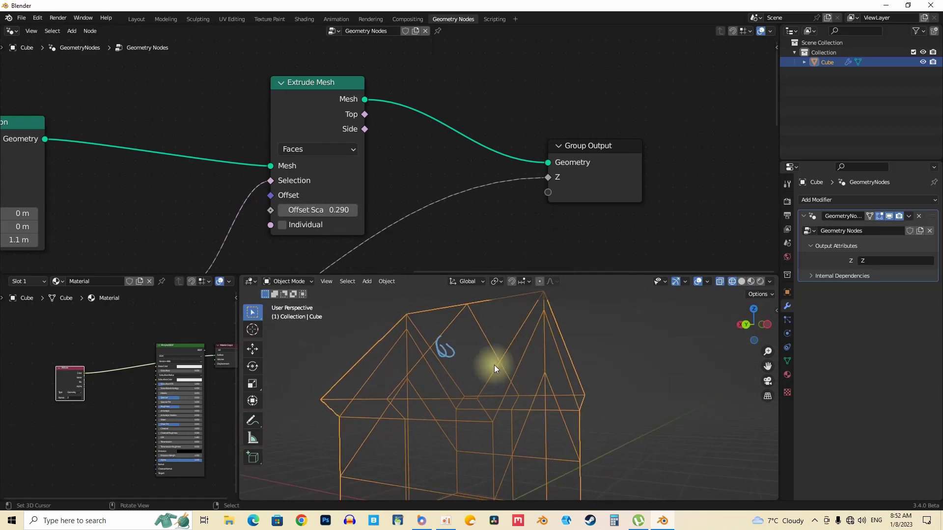
{"action": "scroll", "coordinate": [452, 184], "scroll_direction": "down", "scroll_amount": 3}
{"action": "middle_click_drag", "start_coordinate": [471, 400], "coordinate": [471, 366]}
{"action": "scroll", "coordinate": [508, 177], "scroll_direction": "down", "scroll_amount": 1}
Step: Move the Group Output farther along and insert a duplicate Extrude Mesh between the first Extrude Mesh and the output
{"action": "middle_click_drag", "start_coordinate": [509, 178], "coordinate": [438, 163]}
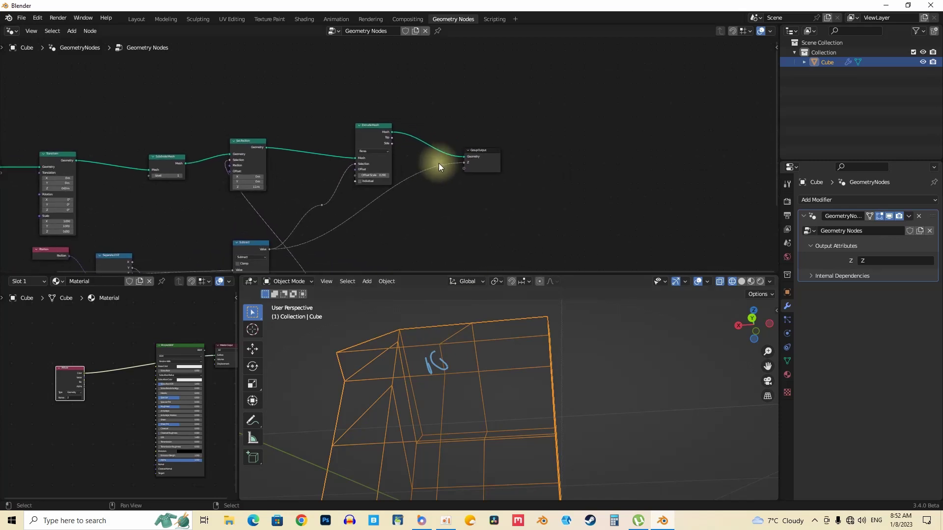
{"action": "left_click_drag", "start_coordinate": [471, 157], "coordinate": [545, 154]}
{"action": "left_click_drag", "start_coordinate": [392, 131], "coordinate": [462, 157]}
{"action": "scroll", "coordinate": [411, 118], "scroll_direction": "up", "scroll_amount": 6}
{"action": "key", "text": "shift+d"}
{"action": "left_click", "coordinate": [523, 137]}
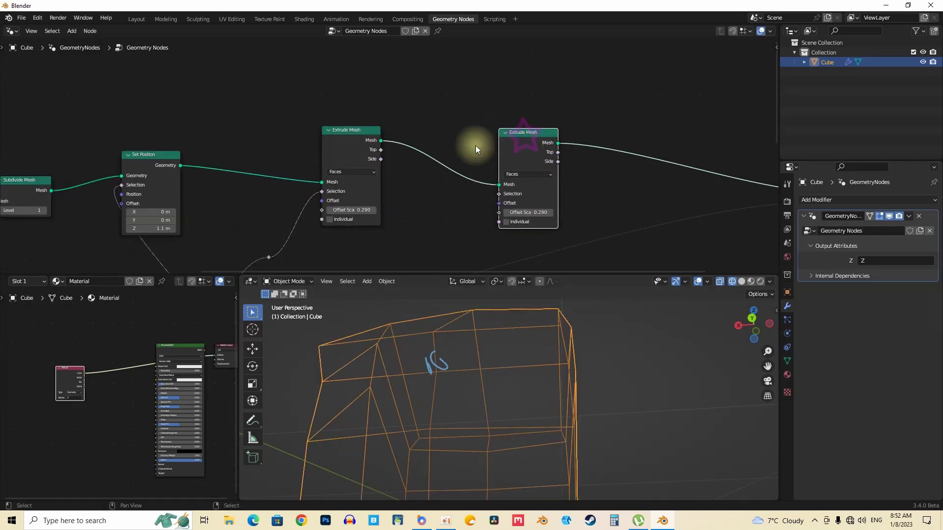
Step: Link the first Extrude Mesh's Side output to the second one's Selection and set the second's Offset Scale to 0.540
{"action": "scroll", "coordinate": [430, 146], "scroll_direction": "up", "scroll_amount": 2}
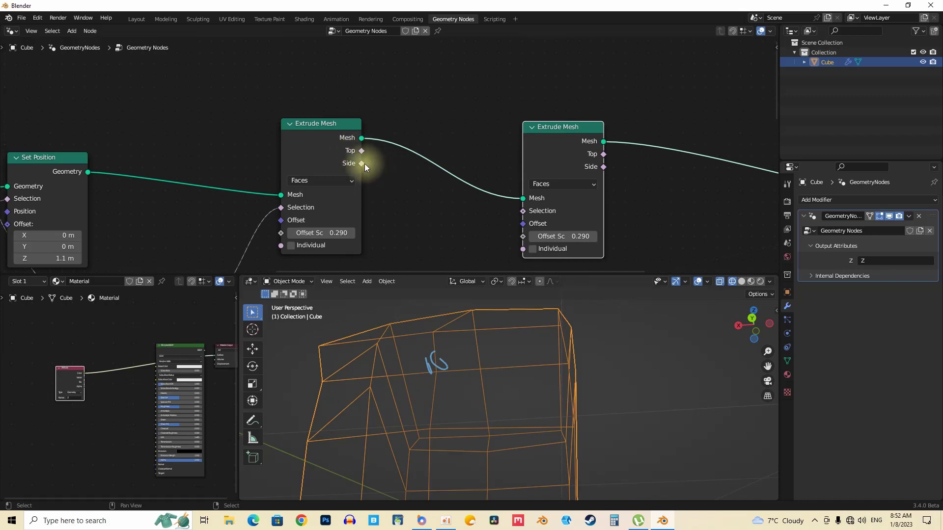
{"action": "left_click_drag", "start_coordinate": [362, 164], "coordinate": [529, 211]}
{"action": "middle_click_drag", "start_coordinate": [528, 211], "coordinate": [272, 174]}
{"action": "left_click_drag", "start_coordinate": [300, 201], "coordinate": [356, 201]}
Step: Mark the roof's two overhanging ends and the horizontal axis with annotation strokes, and erase them
{"action": "middle_click_drag", "start_coordinate": [499, 324], "coordinate": [510, 375]}
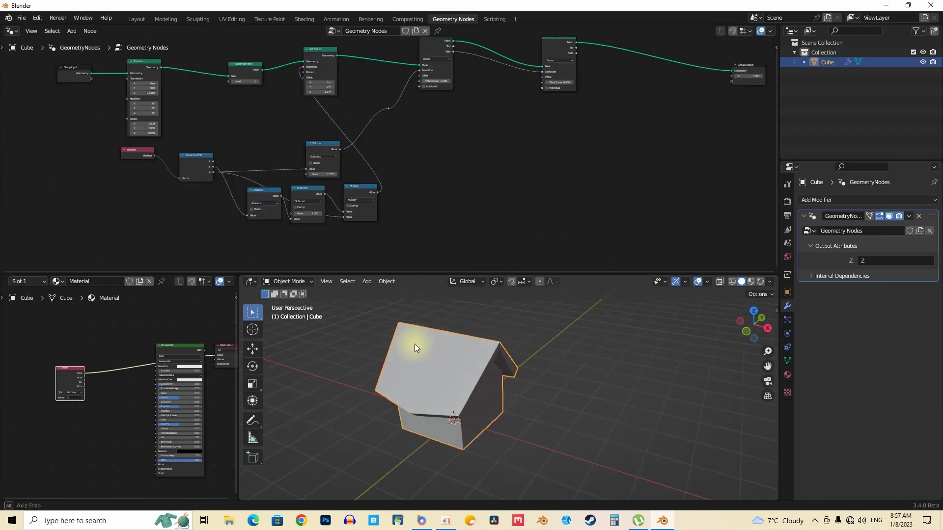
{"action": "middle_click_drag", "start_coordinate": [414, 343], "coordinate": [454, 352]}
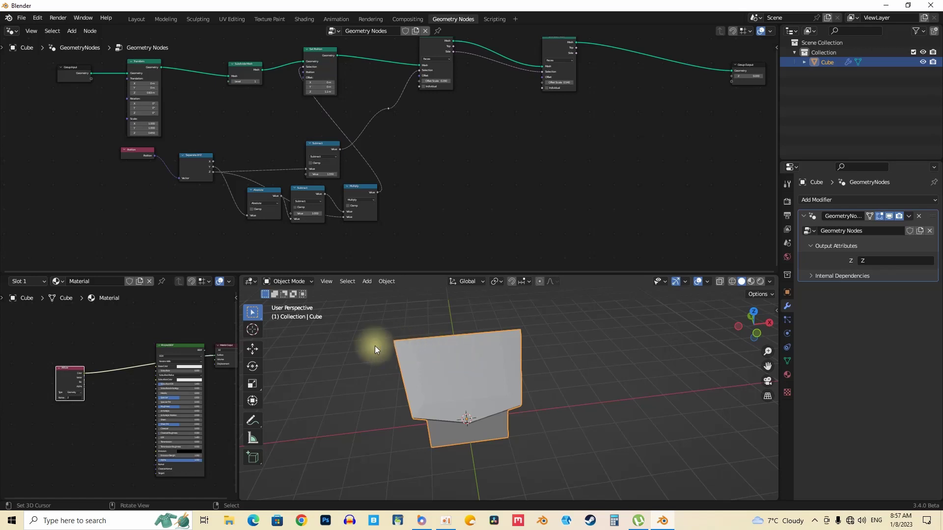
{"action": "mouse_move", "coordinate": [377, 337]}
{"action": "left_mouse_down"}
{"action": "mouse_move", "coordinate": [392, 385]}
{"action": "mouse_move", "coordinate": [397, 328]}
{"action": "left_mouse_up"}
{"action": "mouse_move", "coordinate": [511, 338]}
{"action": "left_mouse_down"}
{"action": "mouse_move", "coordinate": [532, 399]}
{"action": "mouse_move", "coordinate": [533, 331]}
{"action": "left_mouse_up"}
{"action": "middle_click_drag", "start_coordinate": [533, 331], "coordinate": [467, 363]}
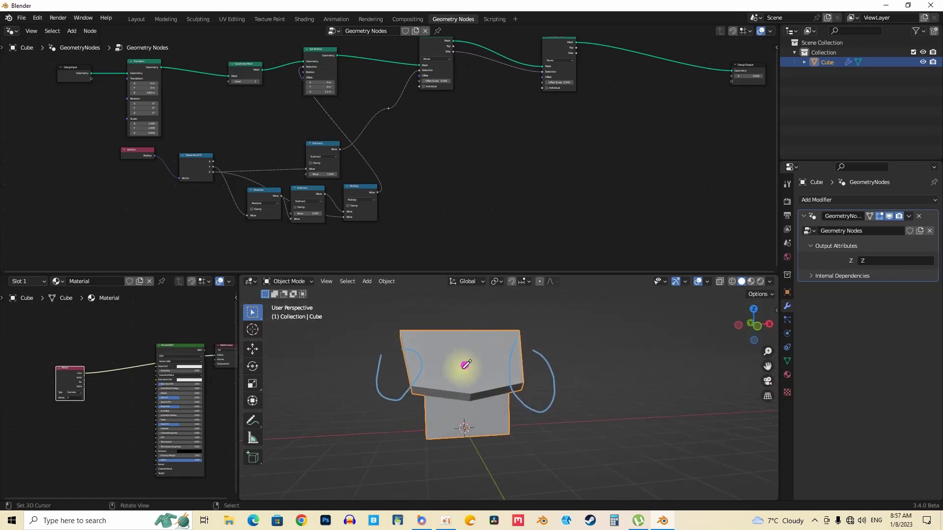
{"action": "mouse_move", "coordinate": [475, 361]}
{"action": "right_mouse_down"}
{"action": "mouse_move", "coordinate": [432, 353]}
{"action": "mouse_move", "coordinate": [547, 384]}
{"action": "mouse_move", "coordinate": [540, 378]}
{"action": "right_mouse_up"}
{"action": "middle_click_drag", "start_coordinate": [478, 345], "coordinate": [517, 400]}
{"action": "mouse_move", "coordinate": [481, 407]}
{"action": "left_mouse_down"}
{"action": "mouse_move", "coordinate": [616, 393]}
{"action": "mouse_move", "coordinate": [678, 427]}
{"action": "mouse_move", "coordinate": [653, 434]}
{"action": "left_mouse_up"}
{"action": "left_click_drag", "start_coordinate": [391, 425], "coordinate": [323, 454]}
{"action": "mouse_move", "coordinate": [323, 454]}
{"action": "right_mouse_down"}
{"action": "mouse_move", "coordinate": [589, 427]}
{"action": "mouse_move", "coordinate": [635, 407]}
{"action": "right_mouse_up"}
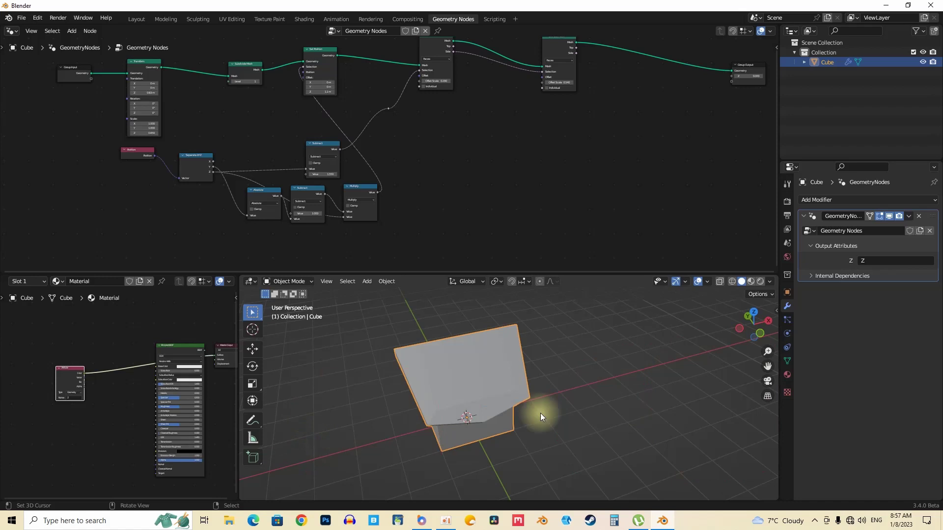
Step: Duplicate the Absolute node below the original and link Separate XYZ's X to the copy
{"action": "left_click", "coordinate": [269, 198]}
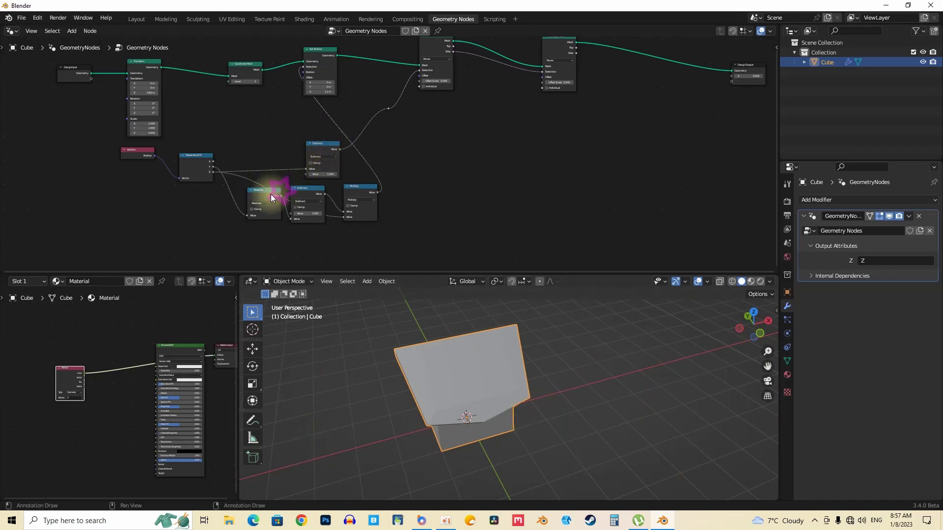
{"action": "key", "text": "shift+d"}
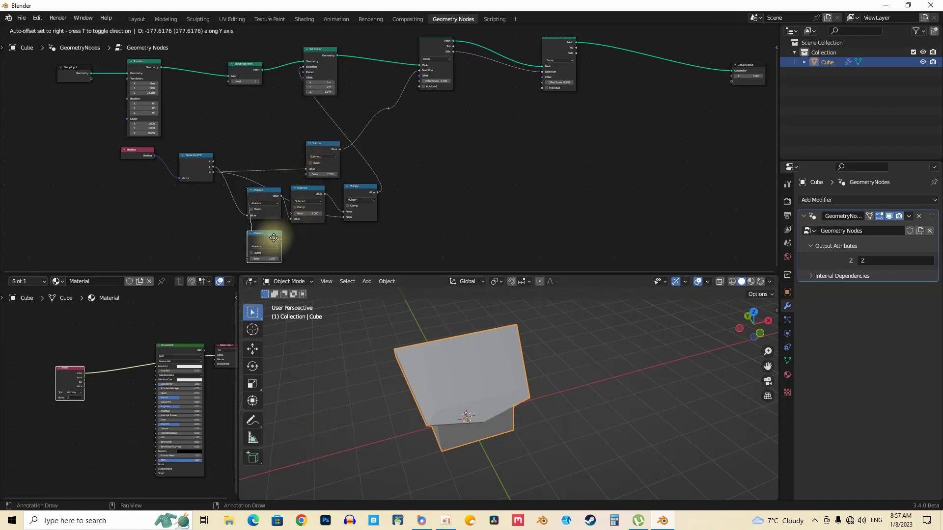
{"action": "left_click", "coordinate": [269, 242]}
{"action": "left_click_drag", "start_coordinate": [214, 160], "coordinate": [218, 163]}
{"action": "left_click_drag", "start_coordinate": [239, 248], "coordinate": [247, 256]}
Step: Preview the Absolute copy's value as output Z in Material Preview shading and move the node below Multiply
{"action": "middle_click_drag", "start_coordinate": [408, 216], "coordinate": [367, 239]}
{"action": "scroll", "coordinate": [367, 240], "scroll_direction": "down", "scroll_amount": 3}
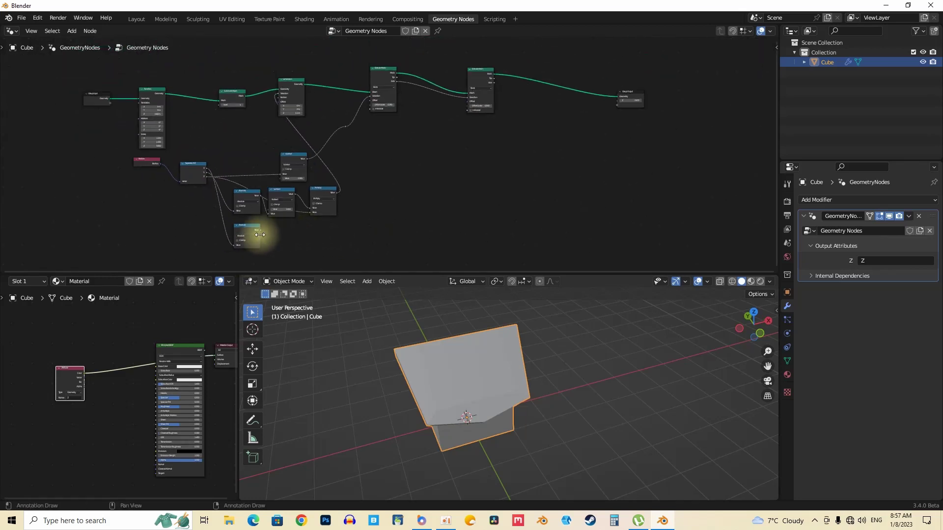
{"action": "left_click_drag", "start_coordinate": [258, 230], "coordinate": [618, 101]}
{"action": "left_click", "coordinate": [749, 282]}
{"action": "middle_click_drag", "start_coordinate": [454, 391], "coordinate": [428, 391]}
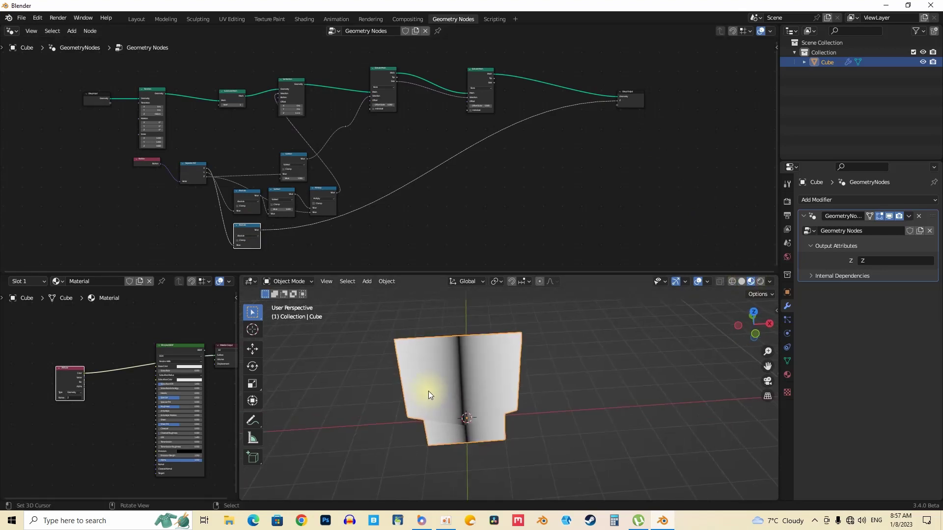
{"action": "left_click_drag", "start_coordinate": [259, 243], "coordinate": [336, 227]}
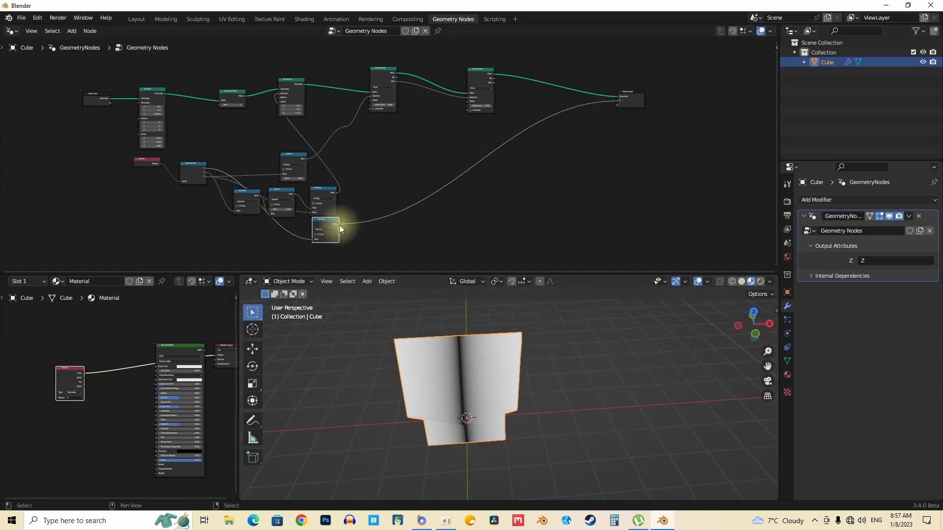
Step: Reduce the second Extrude Mesh's Offset Scale slightly
{"action": "scroll", "coordinate": [454, 114], "scroll_direction": "up", "scroll_amount": 7}
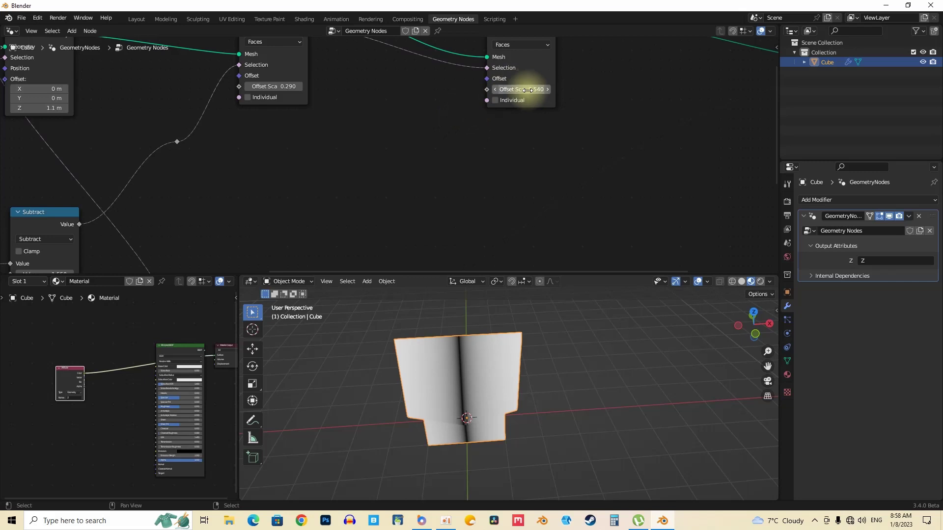
{"action": "scroll", "coordinate": [538, 98], "scroll_direction": "up", "scroll_amount": 2}
{"action": "mouse_move", "coordinate": [537, 99]}
{"action": "left_mouse_down"}
{"action": "mouse_move", "coordinate": [526, 98]}
{"action": "mouse_move", "coordinate": [533, 88]}
{"action": "mouse_move", "coordinate": [457, 89]}
{"action": "mouse_move", "coordinate": [540, 89]}
{"action": "left_mouse_up"}
{"action": "left_click_drag", "start_coordinate": [620, 88], "coordinate": [580, 89]}
{"action": "scroll", "coordinate": [312, 210], "scroll_direction": "down", "scroll_amount": 4}
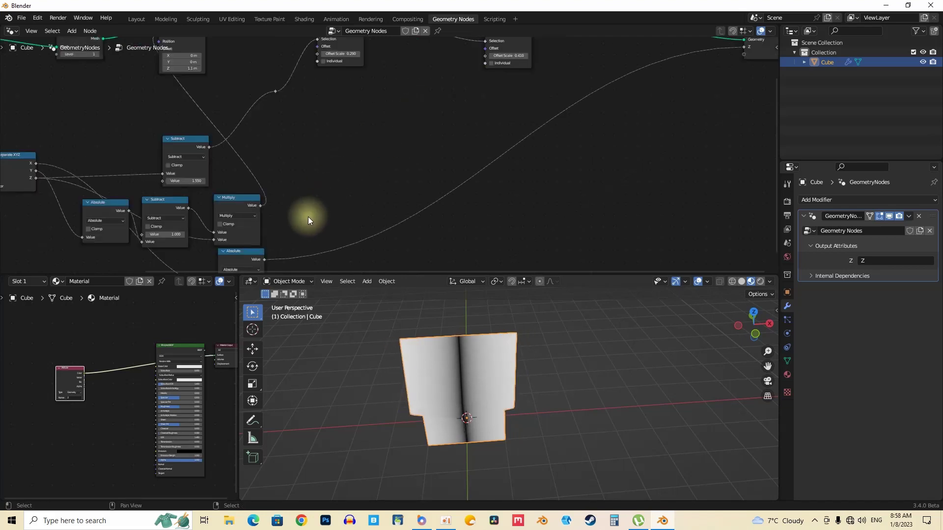
Step: Display the house in wireframe and link the Absolute copy's value to the second Extrude Mesh's Offset Scale
{"action": "scroll", "coordinate": [398, 142], "scroll_direction": "down", "scroll_amount": 2}
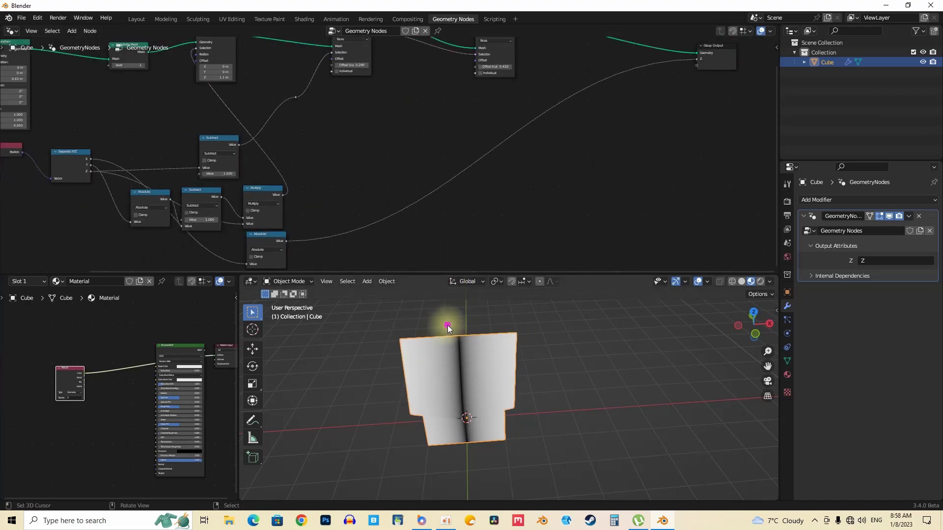
{"action": "left_click", "coordinate": [732, 281]}
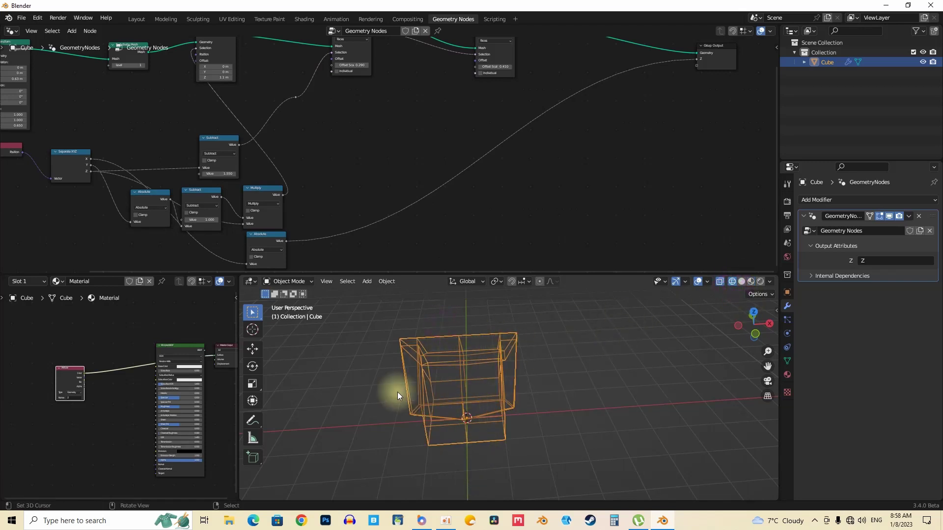
{"action": "left_click_drag", "start_coordinate": [286, 241], "coordinate": [474, 67]}
{"action": "middle_click_drag", "start_coordinate": [516, 339], "coordinate": [463, 367]}
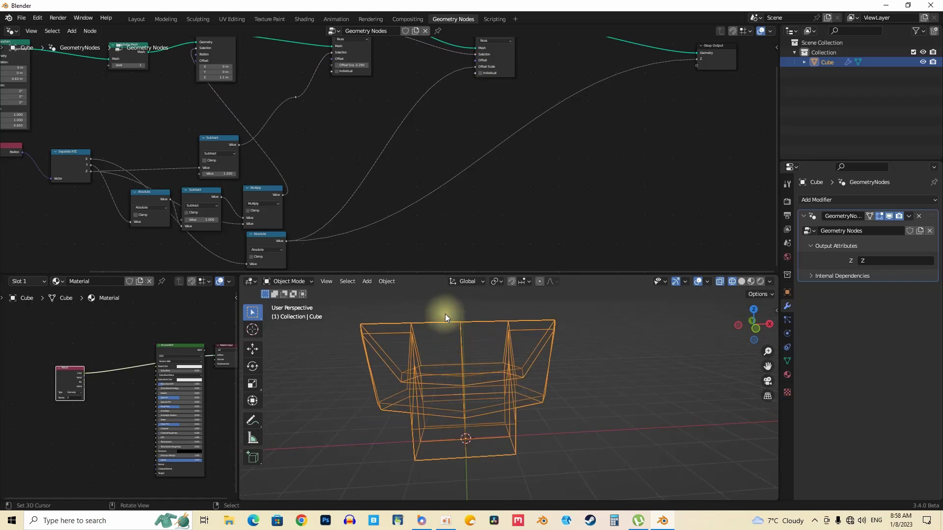
Step: Duplicate the Subtract node into the link between the Absolute copy and the second Extrude Mesh's Offset Scale
{"action": "middle_click_drag", "start_coordinate": [389, 246], "coordinate": [364, 211]}
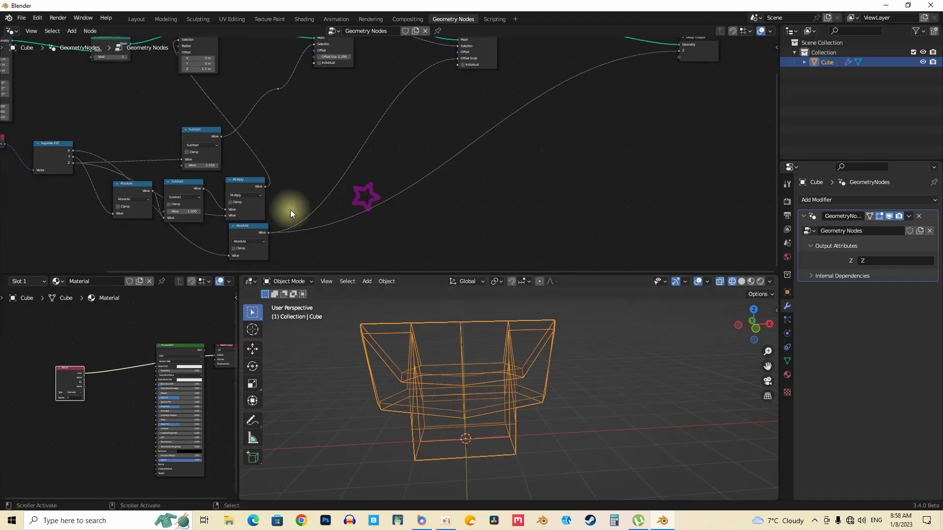
{"action": "scroll", "coordinate": [184, 191], "scroll_direction": "up", "scroll_amount": 2}
{"action": "left_click", "coordinate": [180, 183]}
{"action": "middle_click_drag", "start_coordinate": [220, 182], "coordinate": [203, 186]}
{"action": "key", "text": "shift+d"}
{"action": "left_click", "coordinate": [448, 126]}
{"action": "middle_click_drag", "start_coordinate": [487, 348], "coordinate": [550, 350]}
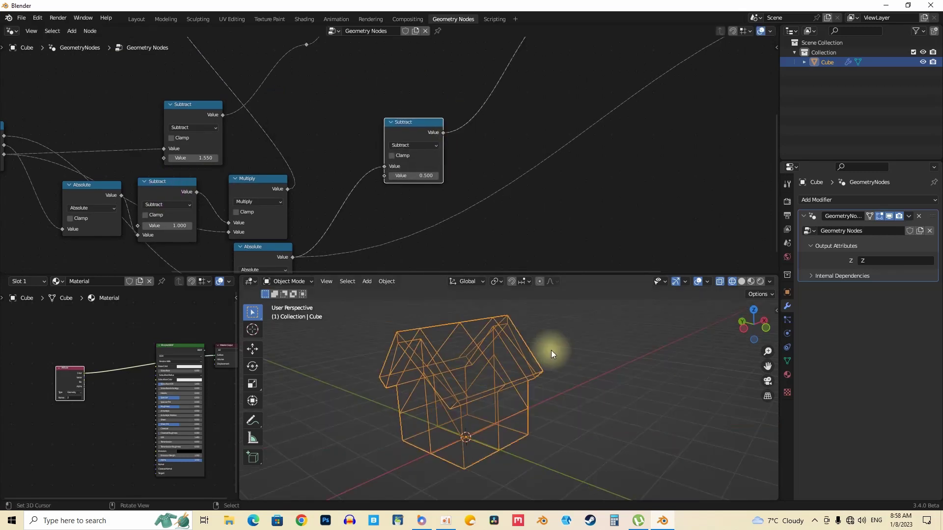
Step: Return the viewport to solid shading, deselect the house and examine its roof overhang from several sides
{"action": "middle_click_drag", "start_coordinate": [574, 202], "coordinate": [548, 243]}
{"action": "scroll", "coordinate": [549, 244], "scroll_direction": "down", "scroll_amount": 3}
{"action": "middle_click_drag", "start_coordinate": [529, 185], "coordinate": [487, 214]}
{"action": "key", "text": "shift+z"}
{"action": "middle_click_drag", "start_coordinate": [531, 349], "coordinate": [492, 358]}
{"action": "middle_click_drag", "start_coordinate": [476, 400], "coordinate": [446, 372]}
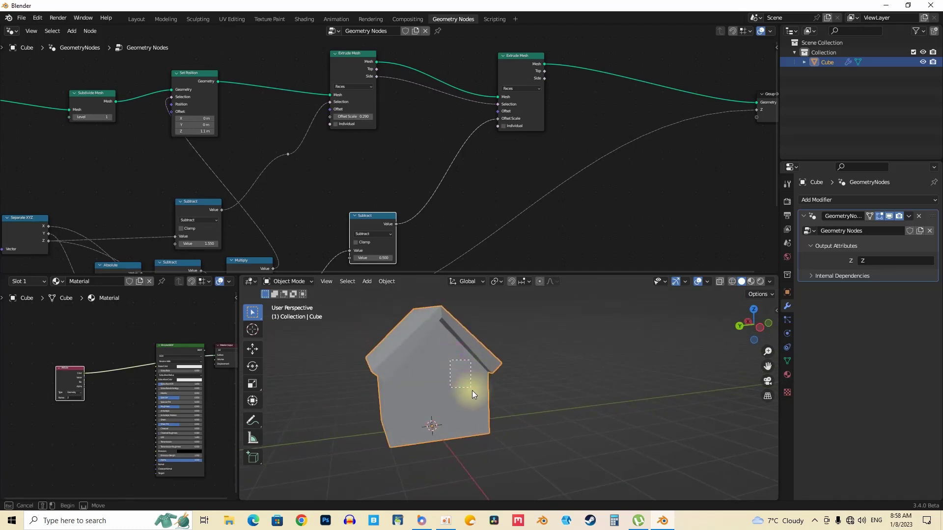
{"action": "middle_click_drag", "start_coordinate": [428, 395], "coordinate": [378, 381]}
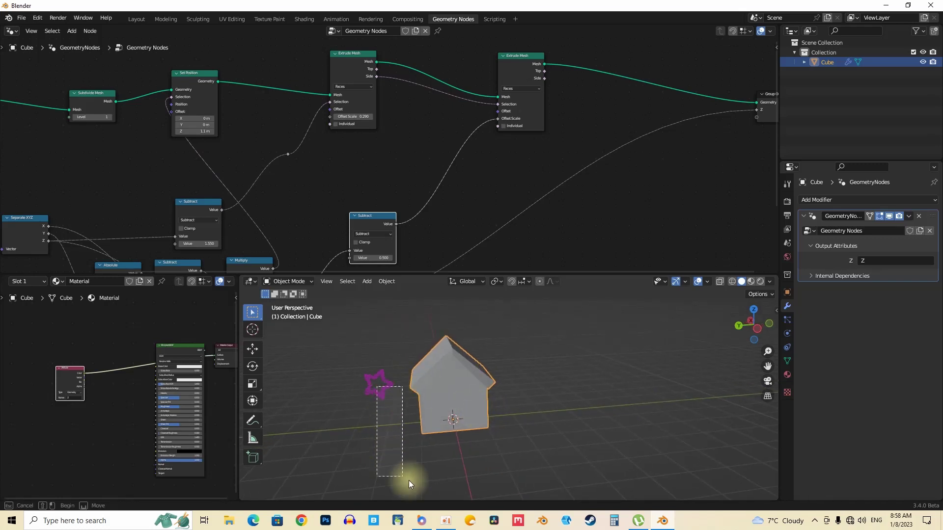
{"action": "left_click_drag", "start_coordinate": [396, 351], "coordinate": [524, 502]}
{"action": "right_click", "coordinate": [461, 458]}
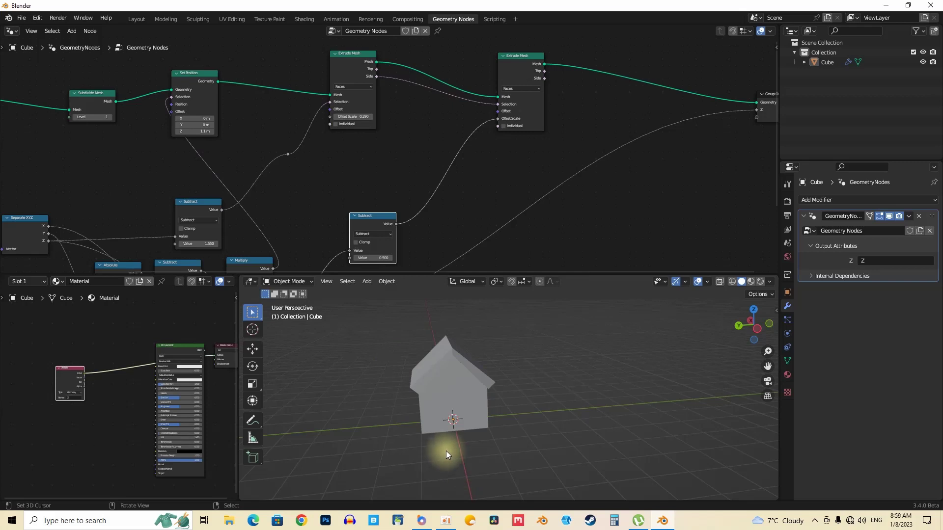
{"action": "middle_click_drag", "start_coordinate": [446, 451], "coordinate": [463, 429]}
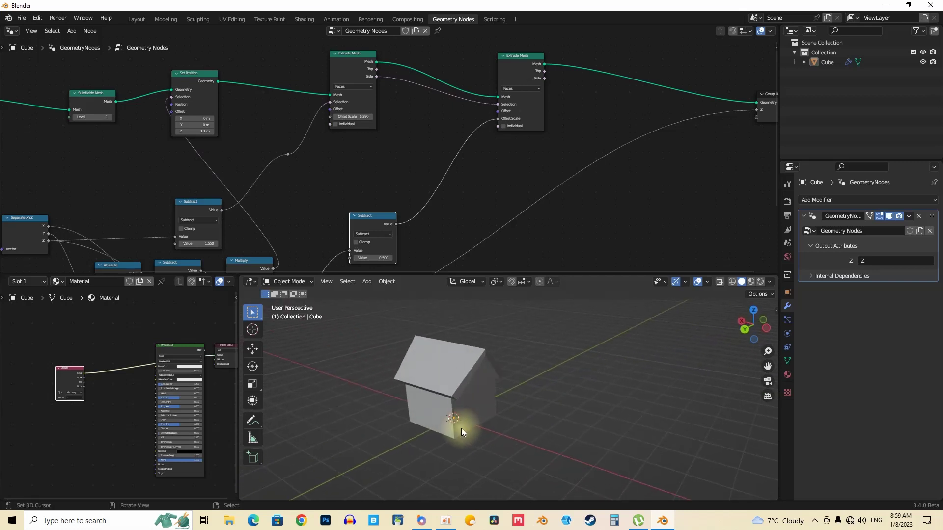